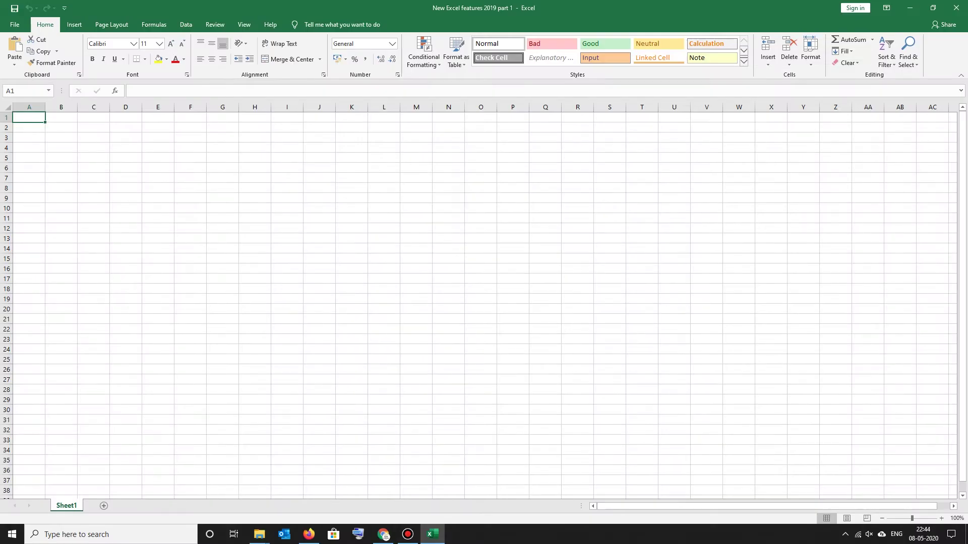
Rename the Sheet1 tab to 'New Excel Features 2019 Part 1'.
text(New Excel Features)
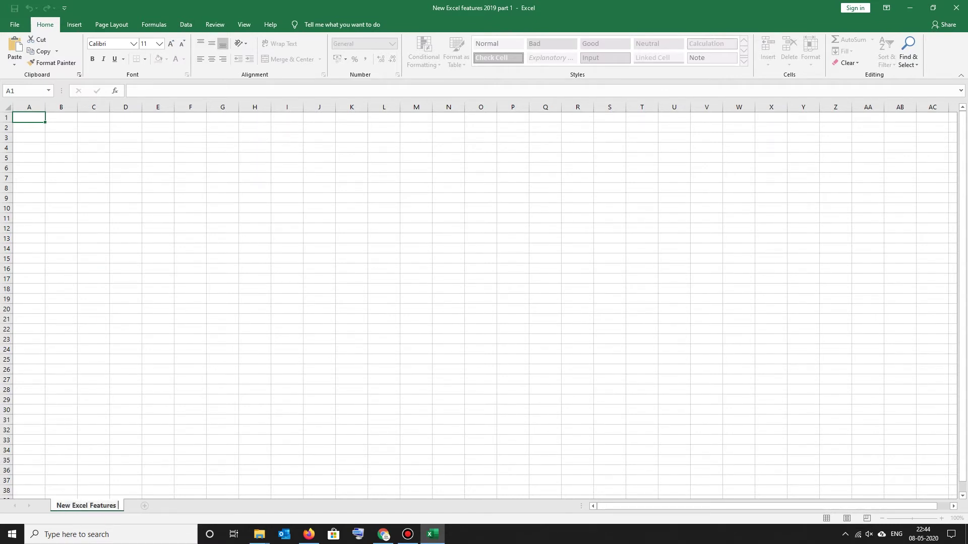
text( 2019)
text( Part )
text(1)
click(61, 138)
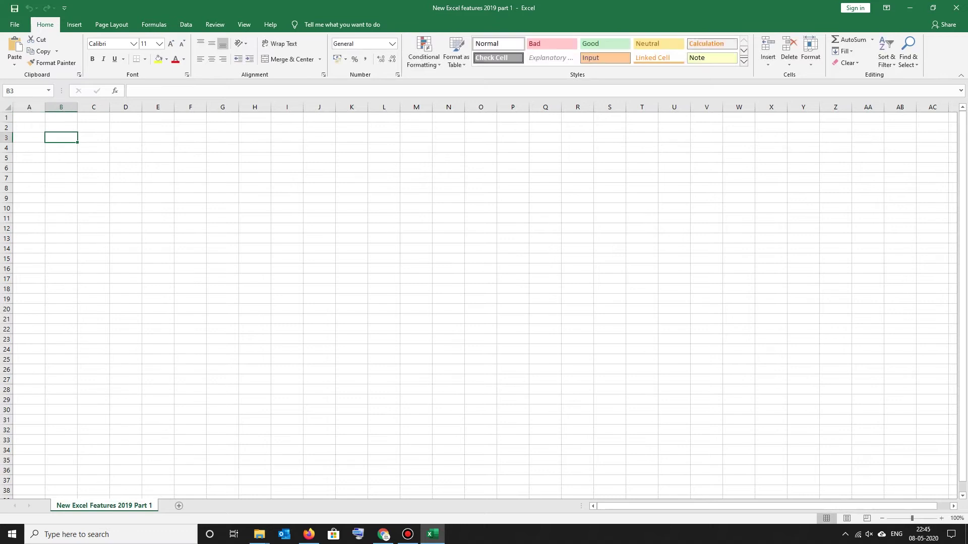
Enter the headers S.No, Feature and Function, and centre columns B and C.
text(S.No)
key(Return)
click(93, 137)
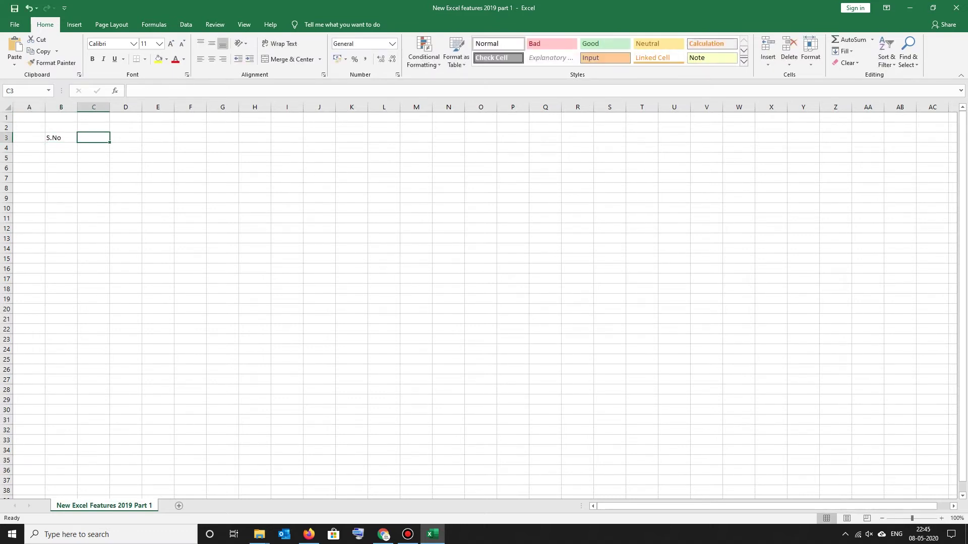
text(Feature)
key(Tab)
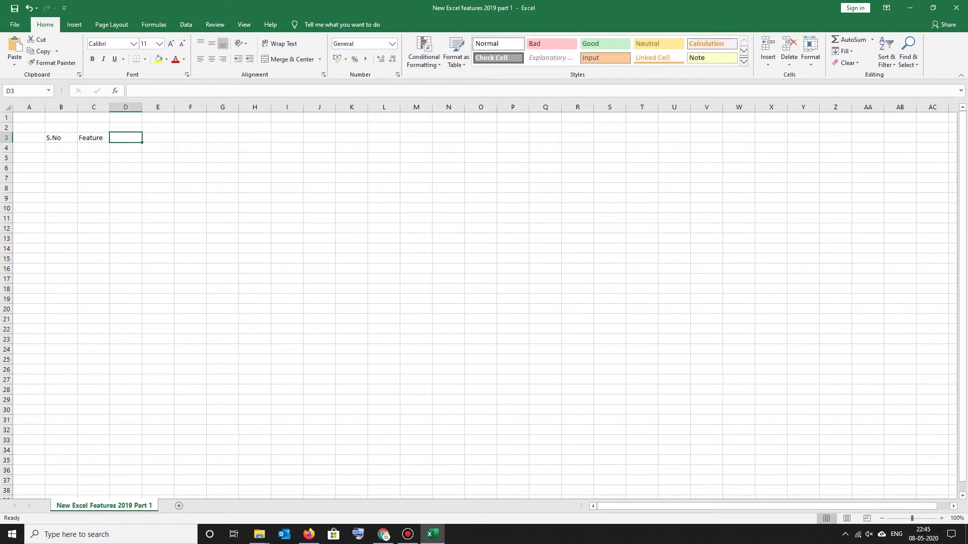
text(Function)
key(Return)
key(Left)
key(Left)
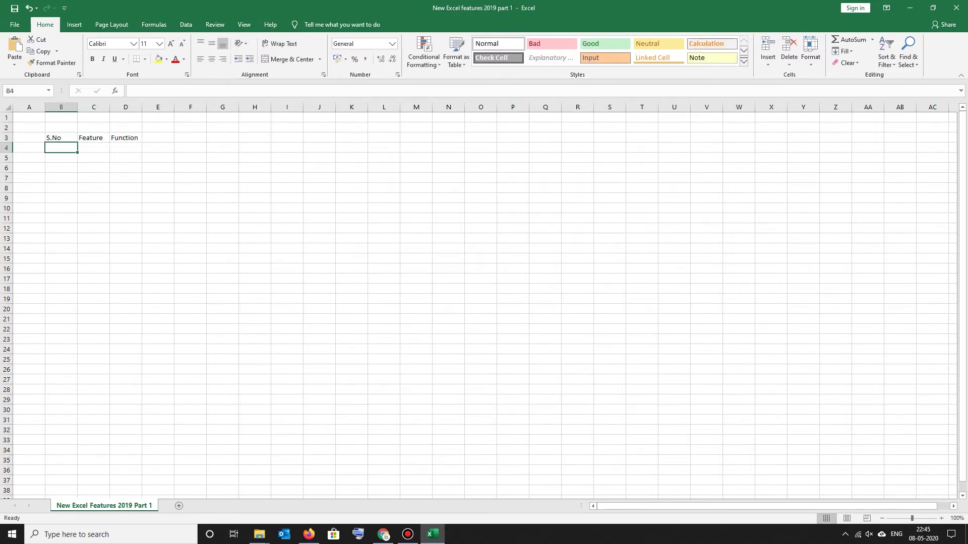
drag(61, 107, 93, 107)
click(212, 58)
click(126, 138)
click(212, 59)
click(94, 178)
Fill row 4 with 1, IFS and 'To check the various conditions at the same time & retuen true value'.
click(61, 147)
text(1)
key(Tab)
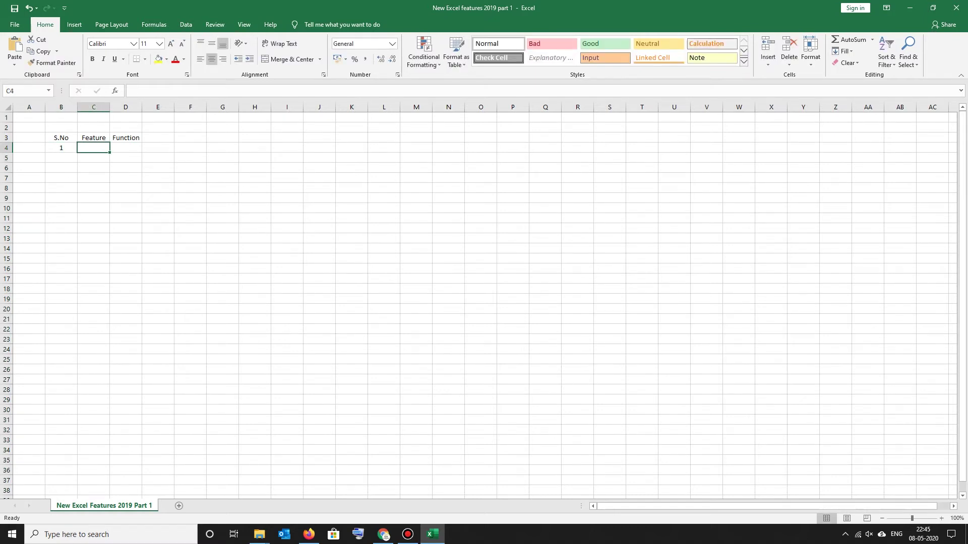
text(IFS)
key(Tab)
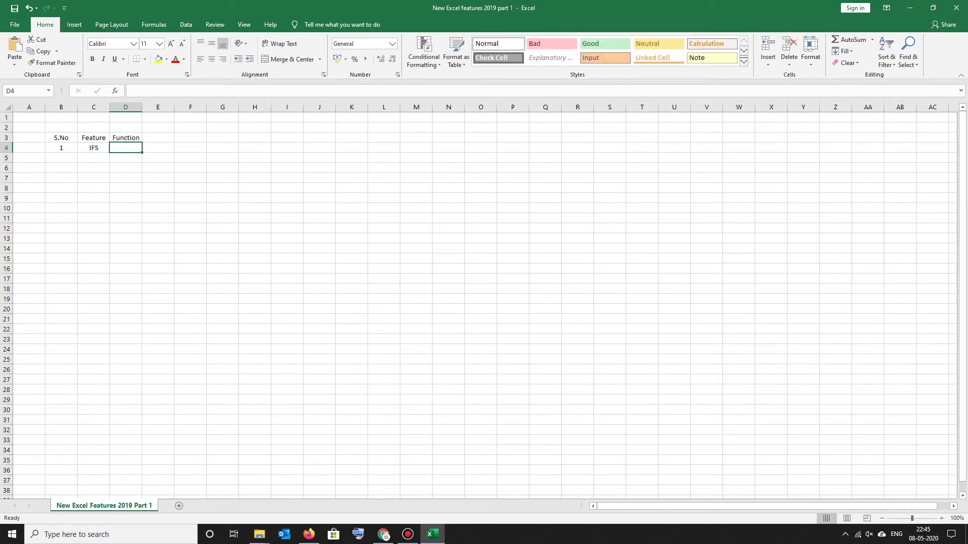
text(To check the various condition)
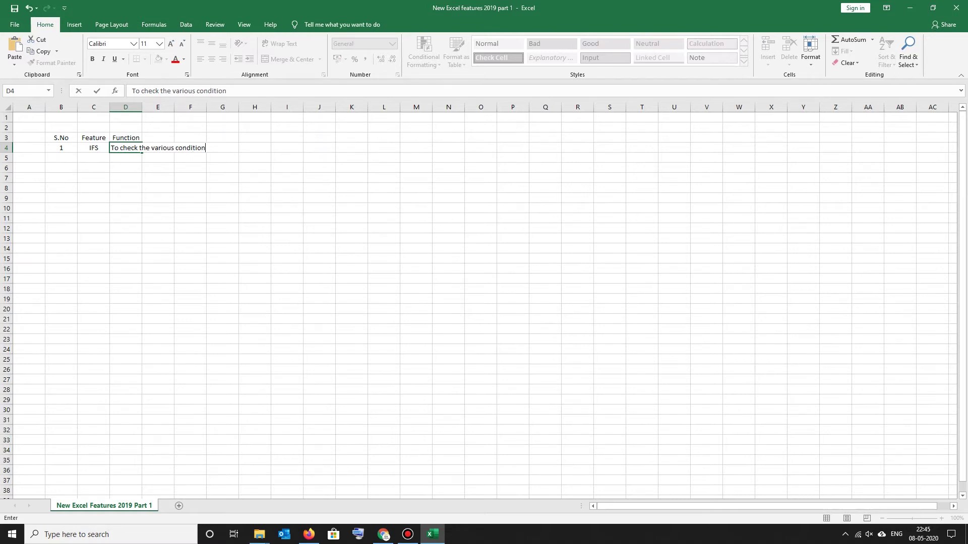
text(s at the sm)
key(BackSpace)
text(a)
text(me time & retuen )
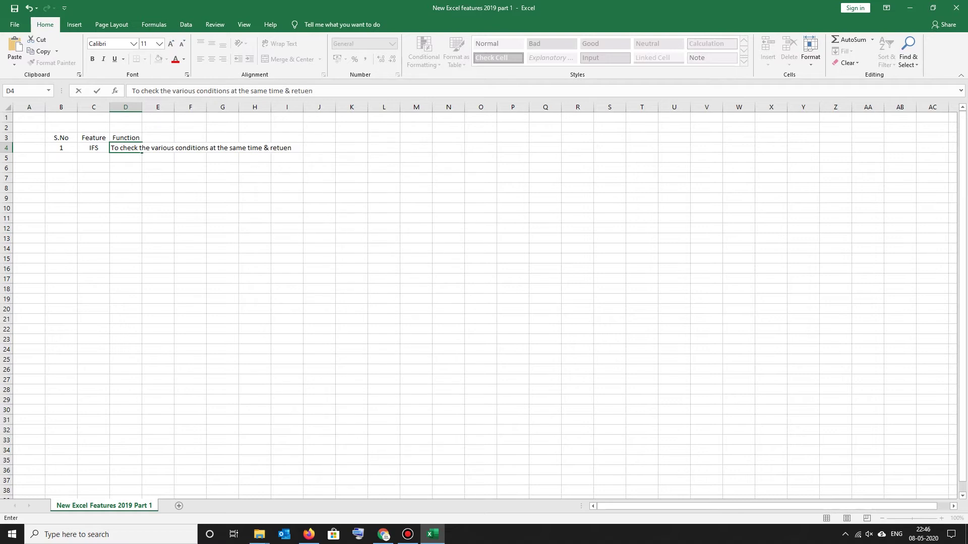
text(true value)
key(Return)
key(Up)
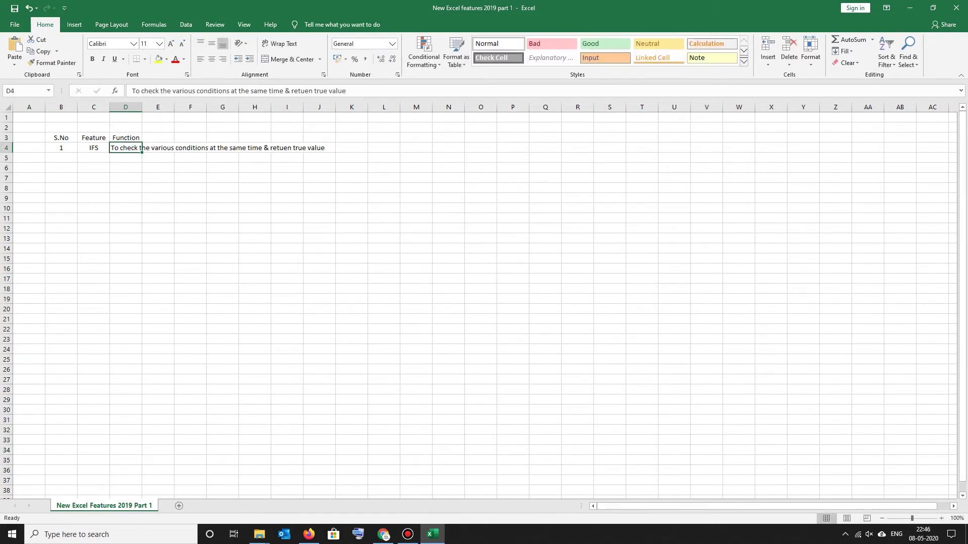
AutoFit column D and apply All Borders to the table range B3:D7.
double_click(141, 107)
click(61, 138)
mouse_move(61, 138)
mouse_down()
mouse_move(313, 169)
mouse_move(312, 177)
mouse_up()
click(145, 59)
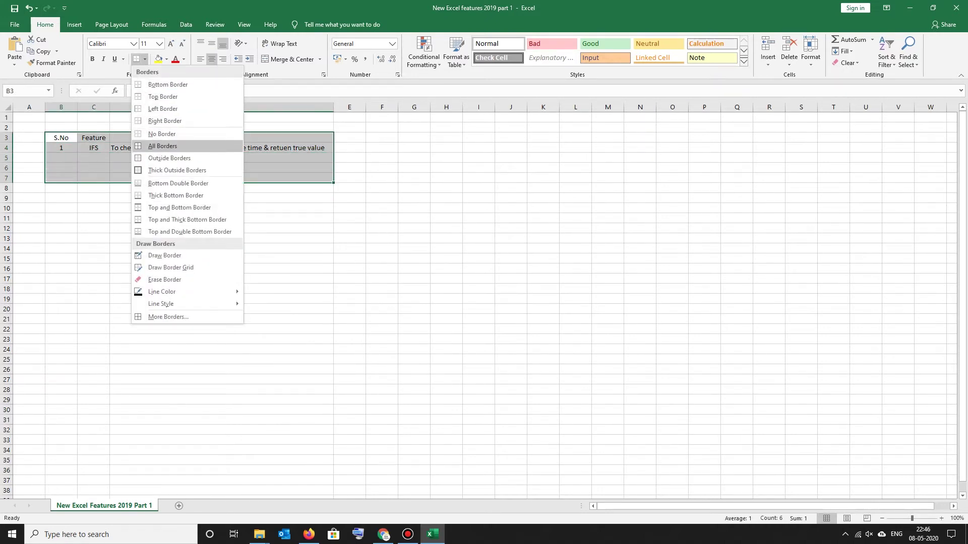
click(162, 146)
click(478, 168)
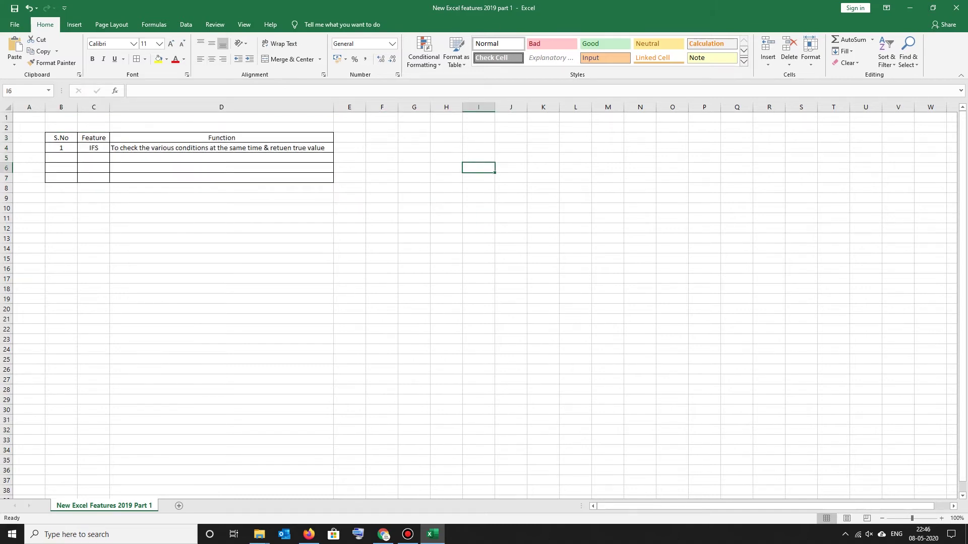
key(Right)
Type the title 'Example 1 - IFS' in cell J4.
key(Up)
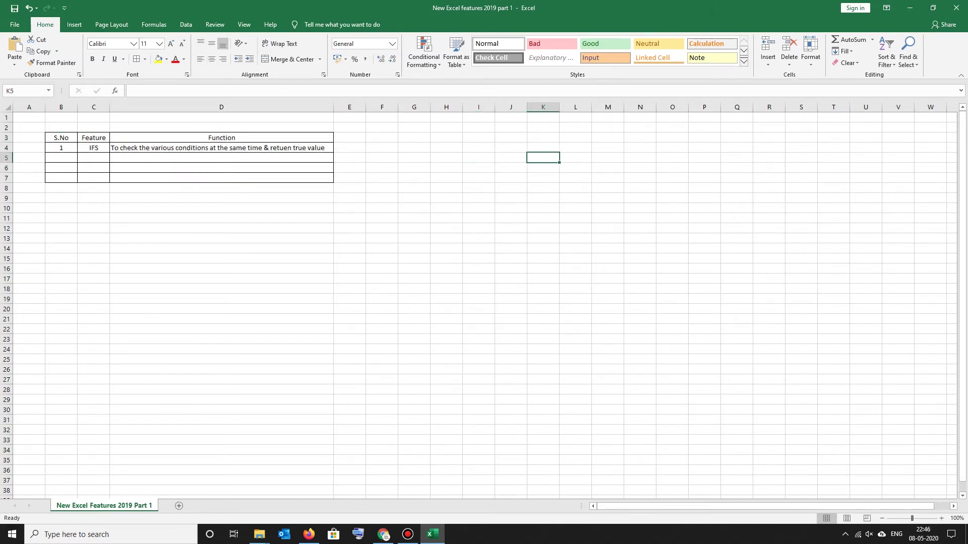
text(Exampl)
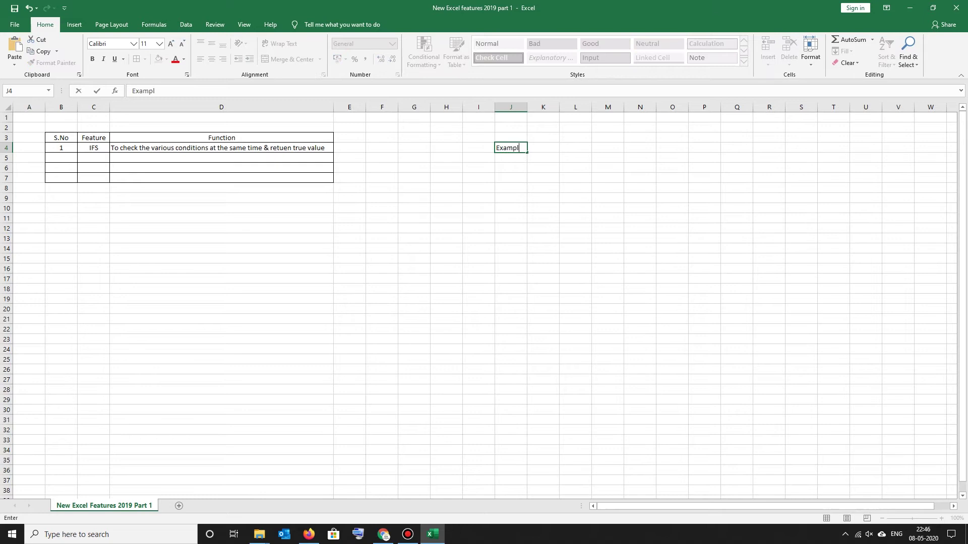
text(e)
key(Up)
key(F2)
text( 1 - I)
text(FS)
key(Return)
key(Return)
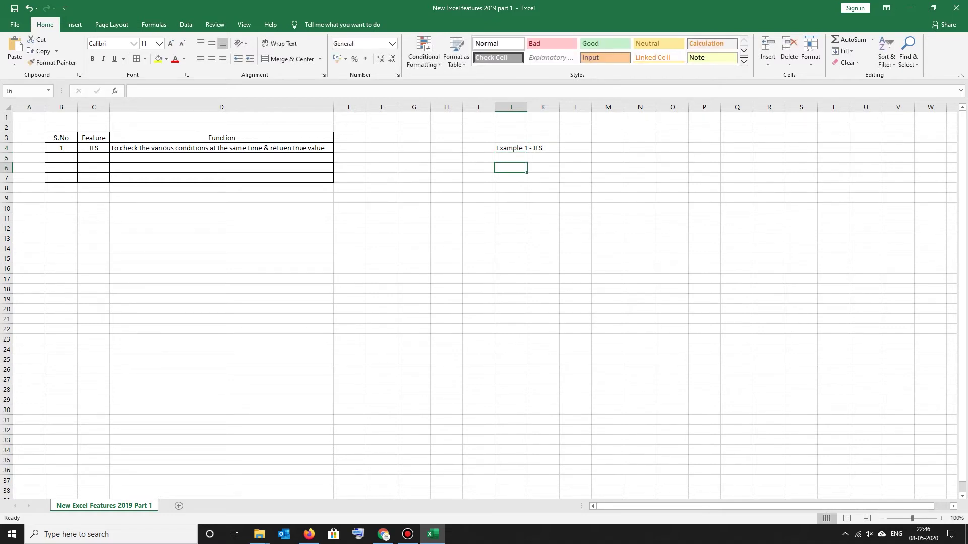
Enter the S.No header in row 6, correcting 'S.NO' to 'S.No'.
text(S.NO)
key(Return)
key(Up)
key(F2)
key(BackSpace)
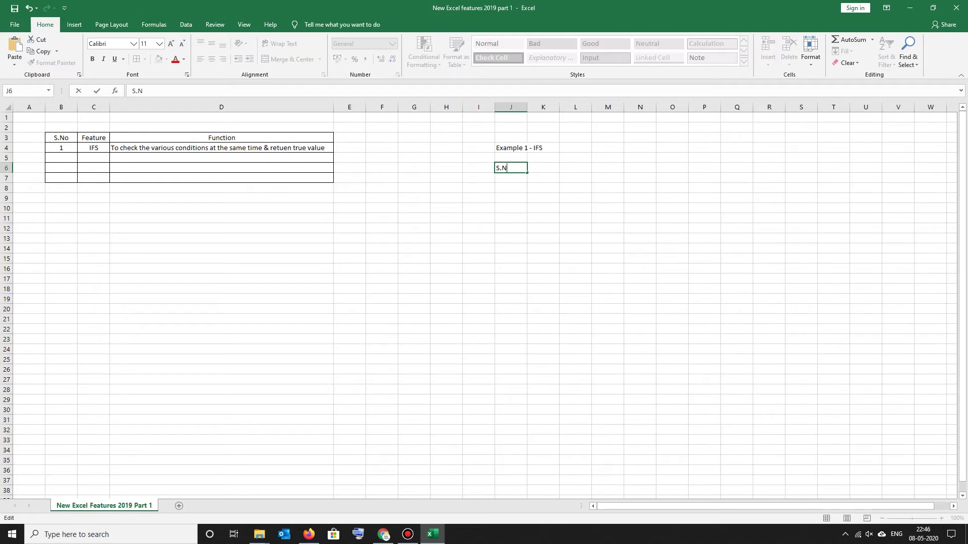
text(o)
key(Return)
key(Up)
key(Right)
Add the Student Name, Mark and Grade headers beside S.No.
text(Student NAme)
key(Return)
key(Up)
key(Right)
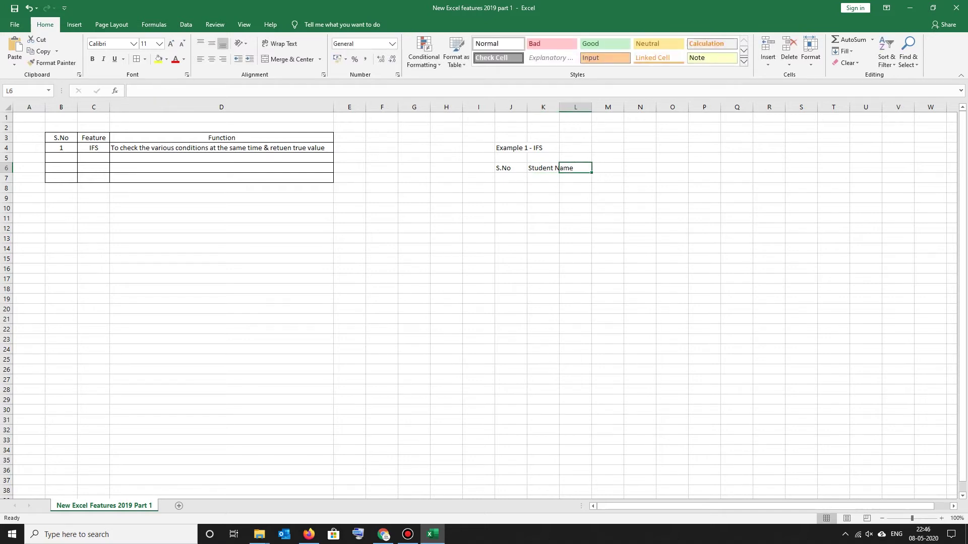
text(Mark)
key(Return)
key(Up)
key(Right)
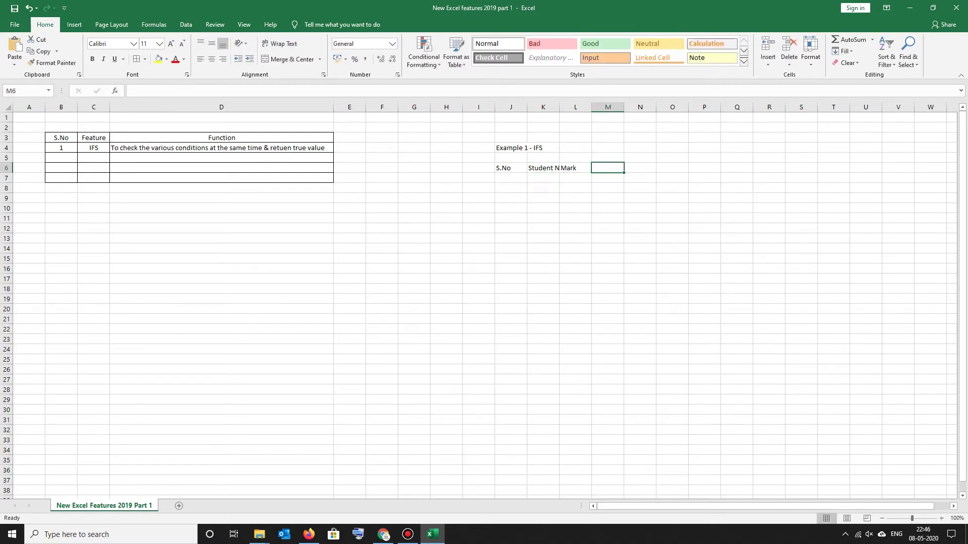
text(Grade)
key(Escape)
text(Grade)
key(Return)
Centre the four example headers and AutoFit columns J and K.
key(Up)
key(shift+Left)
key(shift+Left)
key(shift+Left)
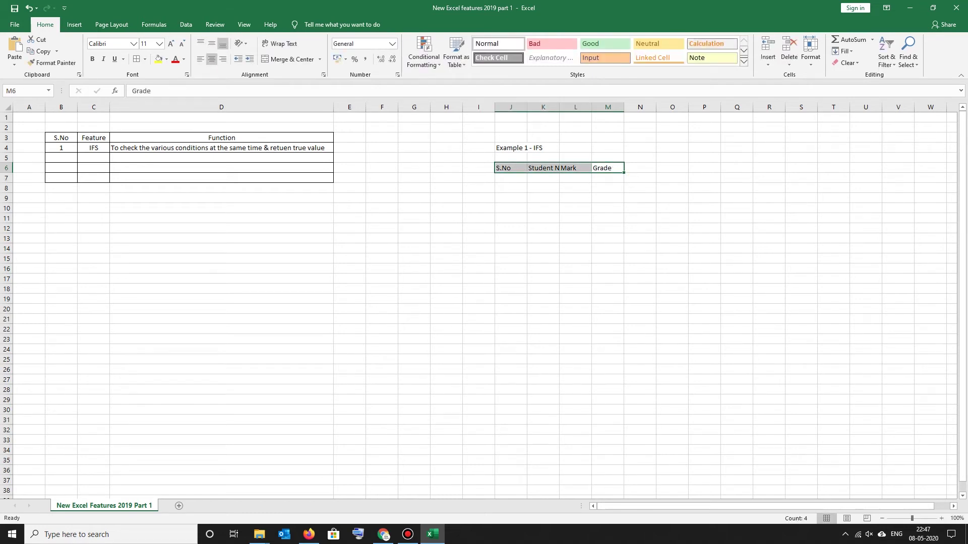
click(212, 59)
click(446, 249)
double_click(559, 106)
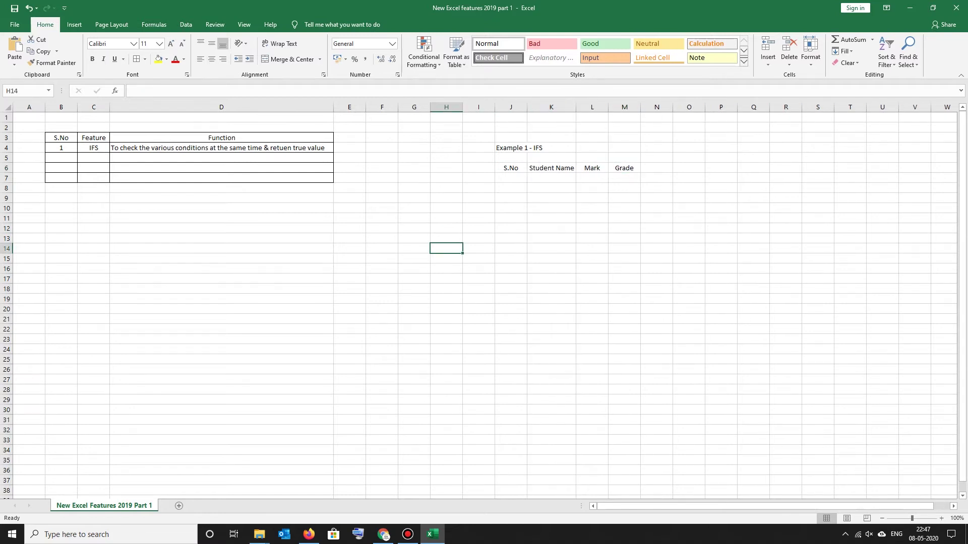
double_click(527, 106)
Move the header row from J6:M6 one column right and AutoFit columns K to N.
click(570, 218)
drag(520, 168, 642, 168)
key(ctrl+x)
click(569, 168)
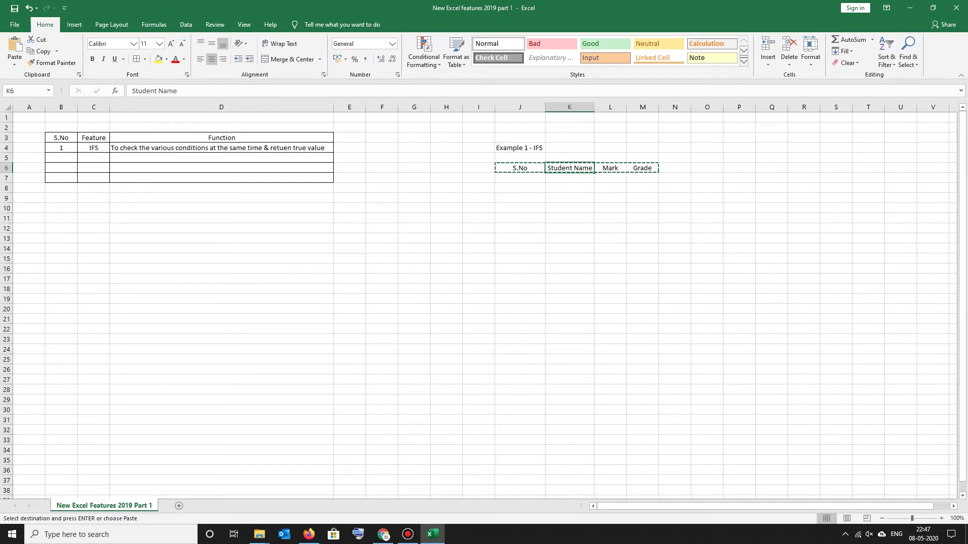
key(ctrl+v)
drag(569, 107, 674, 107)
double_click(690, 107)
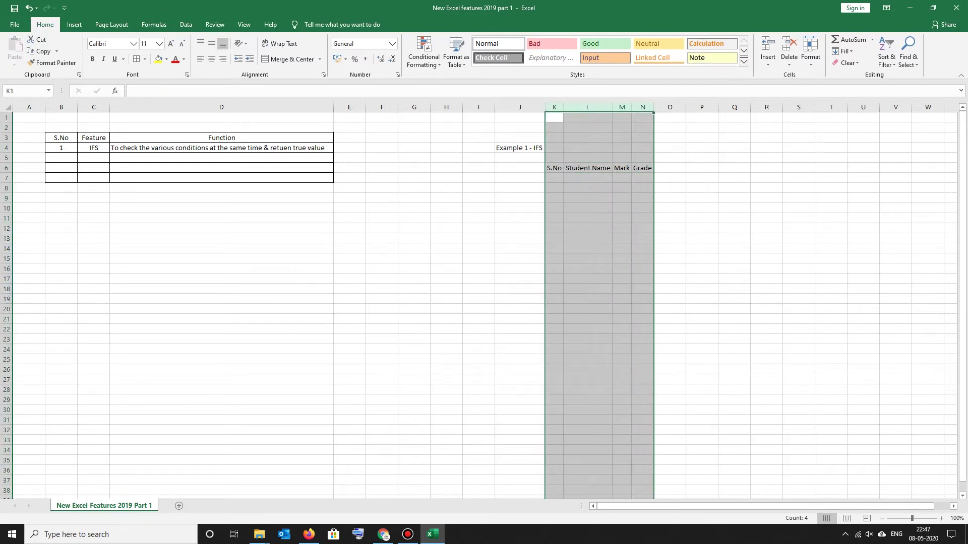
click(587, 218)
click(554, 178)
mouse_move(554, 178)
mouse_down()
mouse_move(622, 219)
mouse_move(643, 289)
mouse_up()
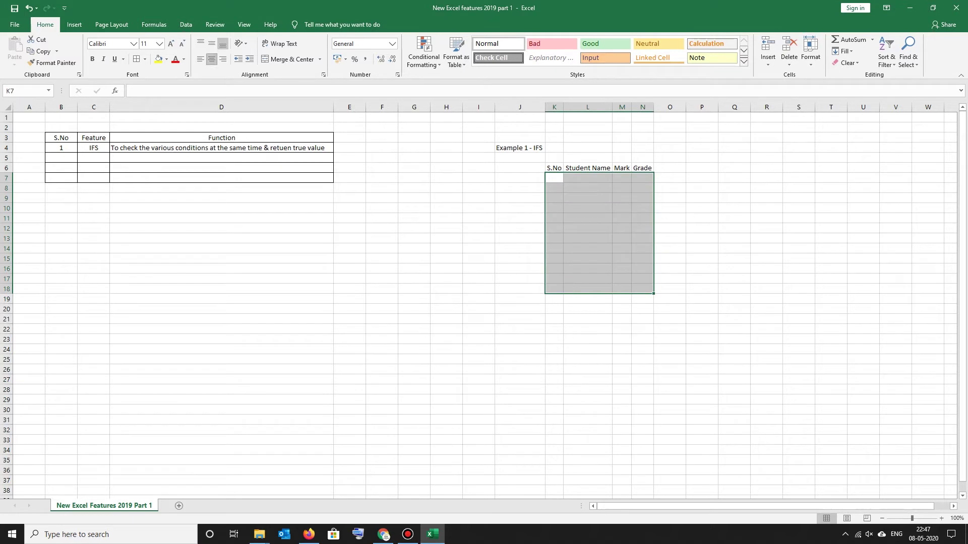
click(554, 178)
Fill serial numbers 1–10 and Student 1 to Student 10 down to row 16.
text(1)
key(Return)
click(554, 178)
drag(563, 182, 564, 273)
click(588, 178)
text(Student 1)
key(Return)
click(587, 178)
drag(612, 183, 612, 273)
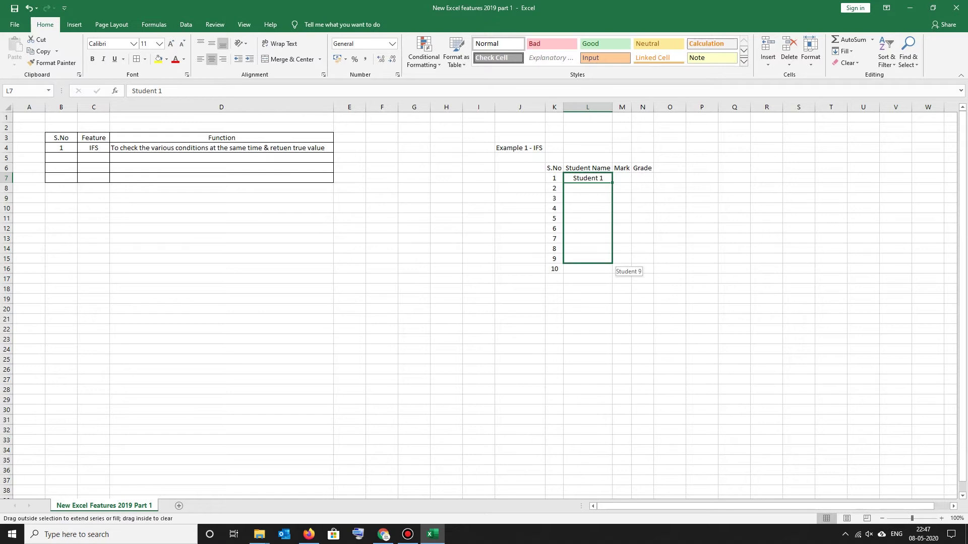
Enter the marks 65, 85, 96, 52, 84, 52, 65, 45, 97, 51 in M7:M16.
click(622, 178)
text(65)
key(Return)
text(85)
key(Return)
text(96)
key(Return)
text(52)
key(Return)
text(84)
key(Return)
text(52)
key(Return)
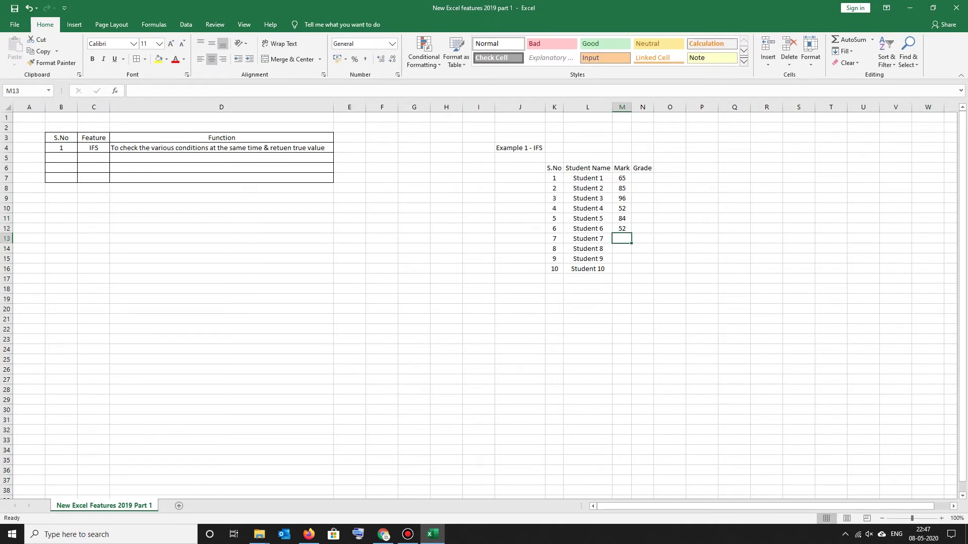
text(65)
key(Return)
text(45)
key(Return)
text(97)
key(Return)
text(51)
key(ctrl+Return)
Begin an =IFS formula in the first Grade cell, N7.
key(Right)
key(Up)
key(Up)
key(Up)
key(Up)
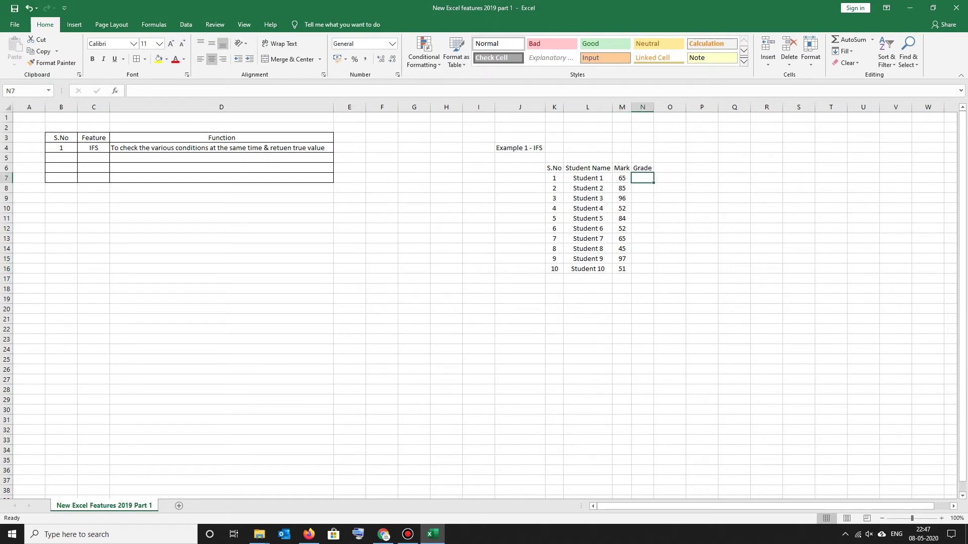
text(=ifs)
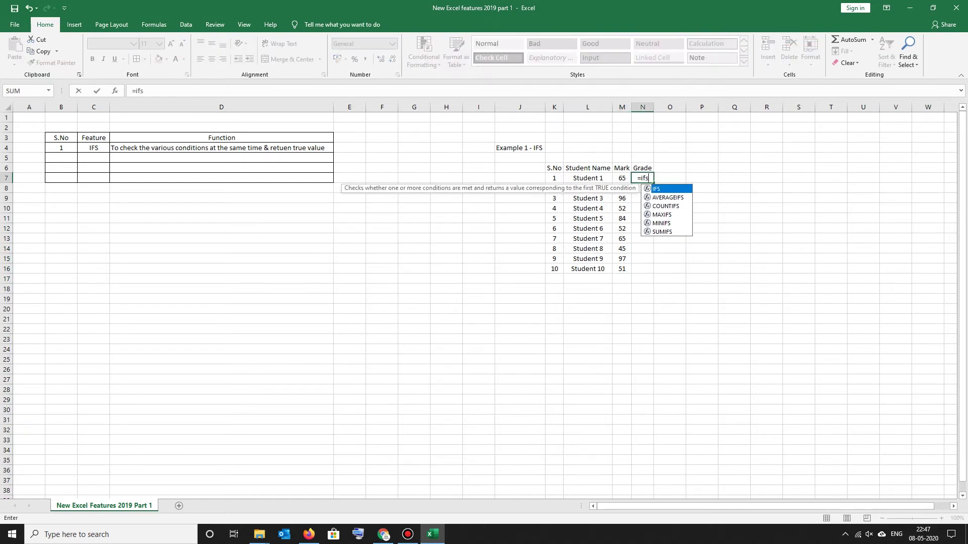
Write the IFS conditions on M7: <50 "F", <60 "D", <70 "C", <80 "B", <90 "A".
key(Tab)
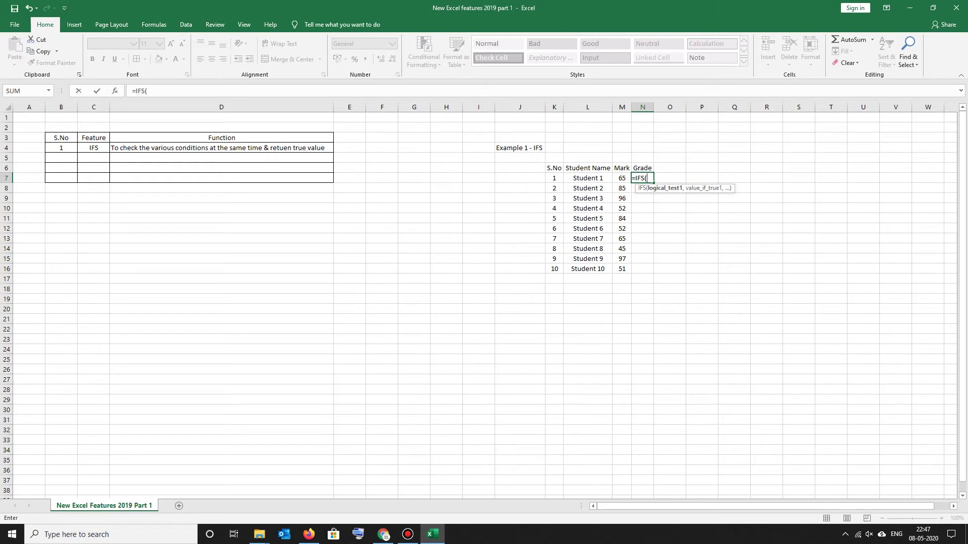
click(622, 178)
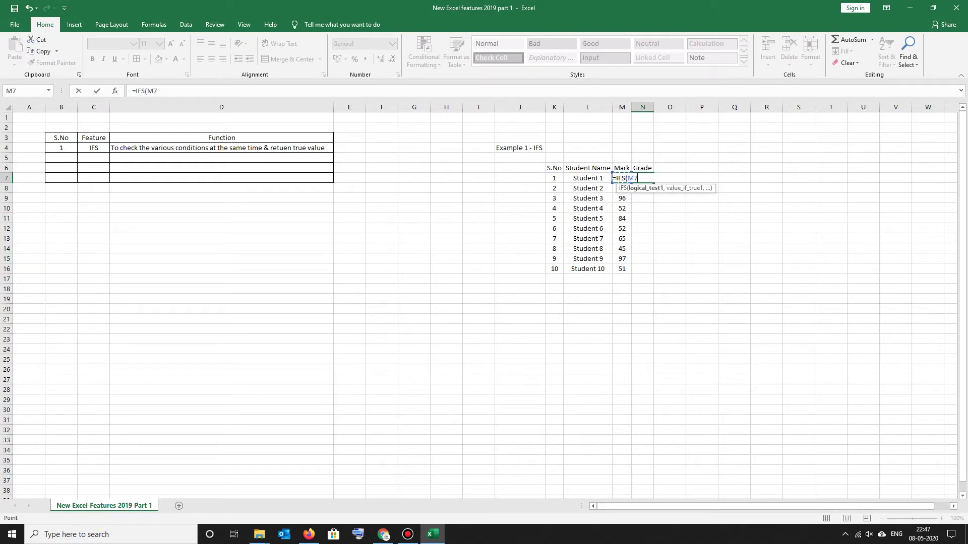
text(<)
text(50,"F")
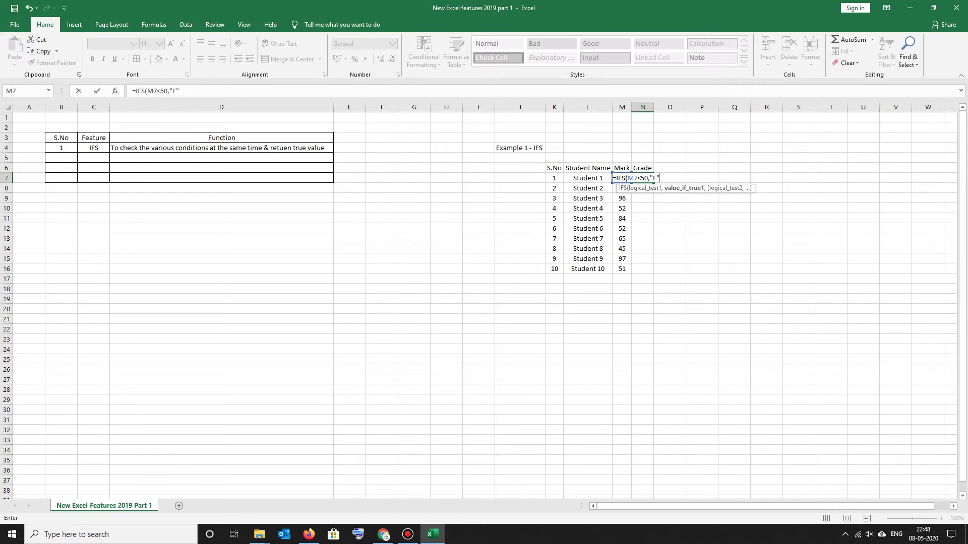
text(,)
key(Left)
text(<60)
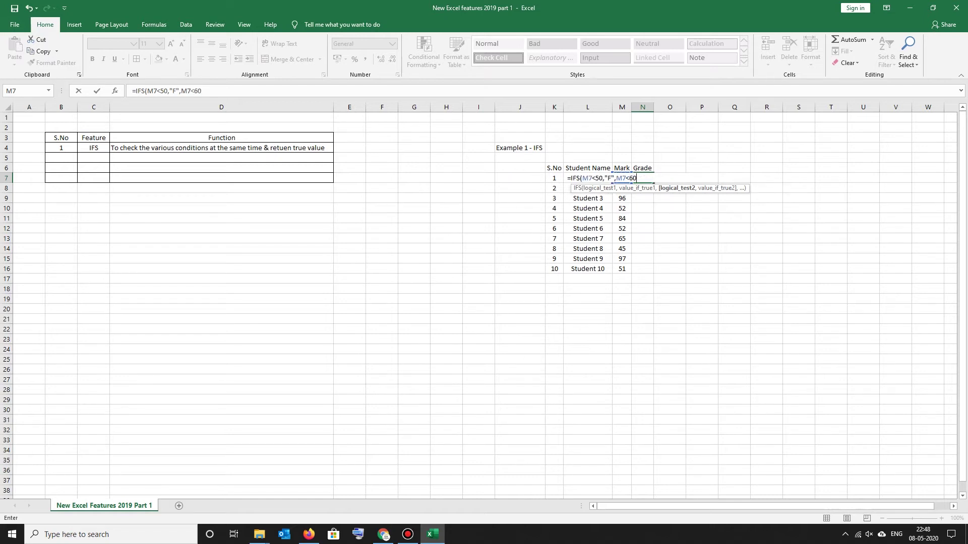
text(,"D",)
key(Left)
text(<70)
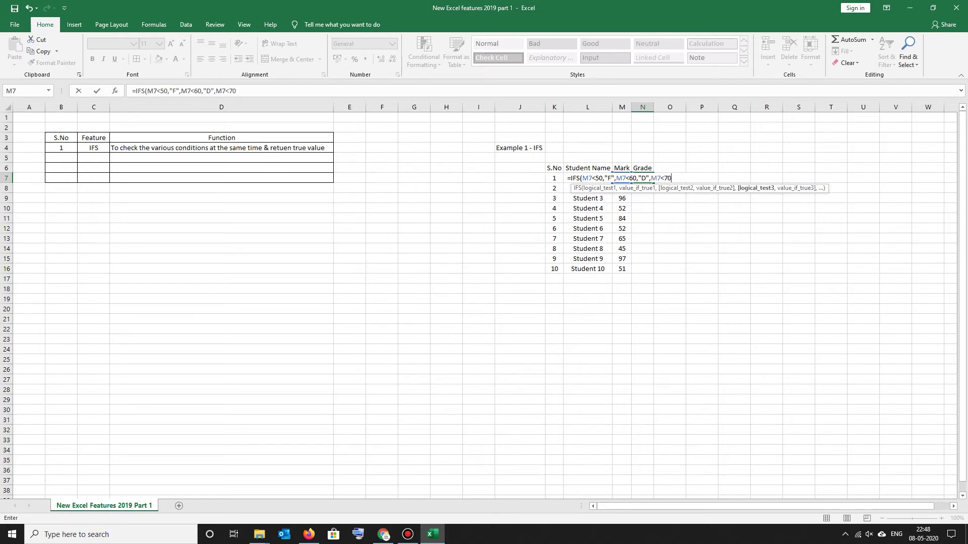
text(,)
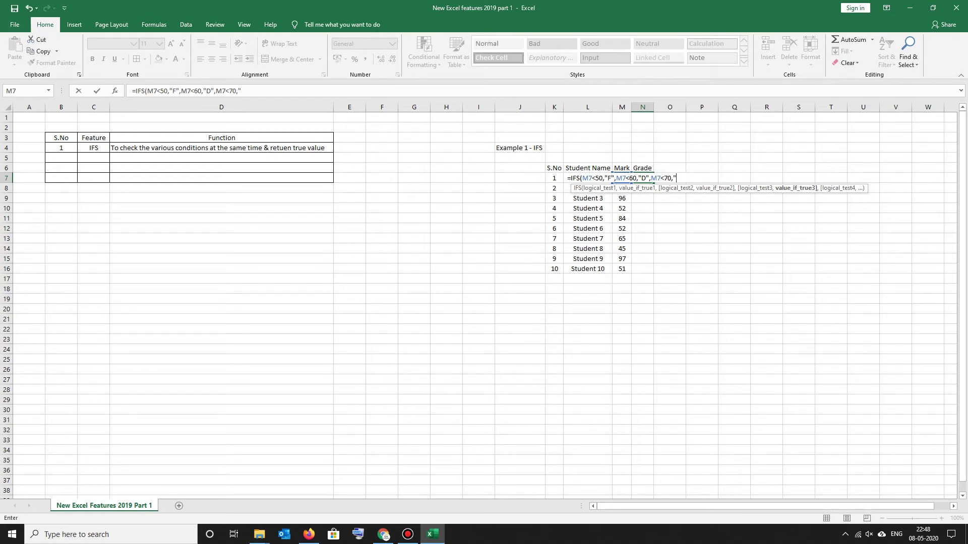
text(C",)
key(Left)
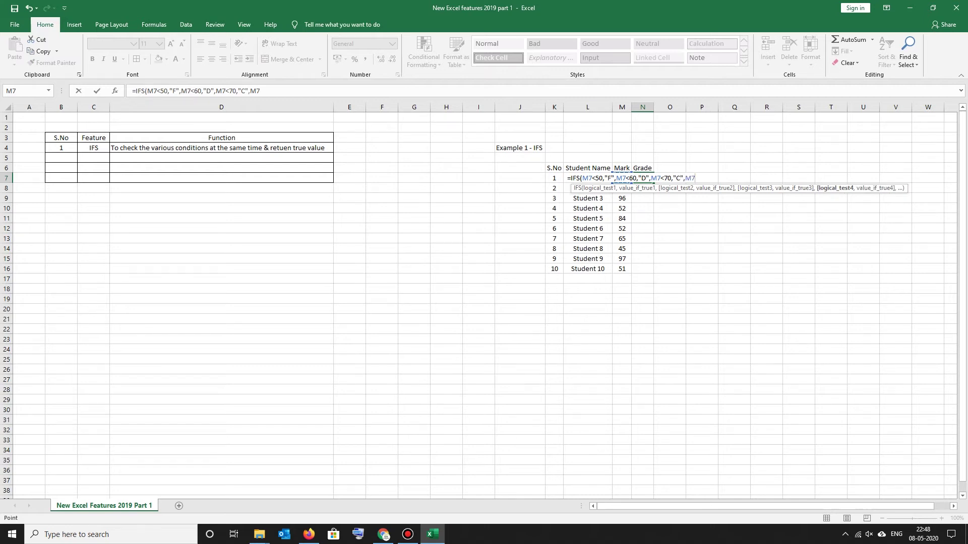
text(<)
text(80)
text(,"B)
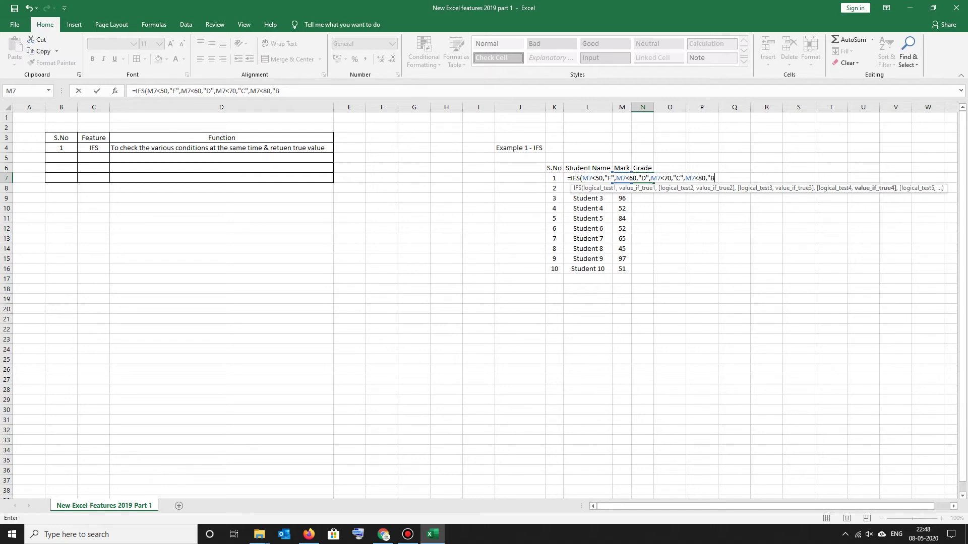
text(,)
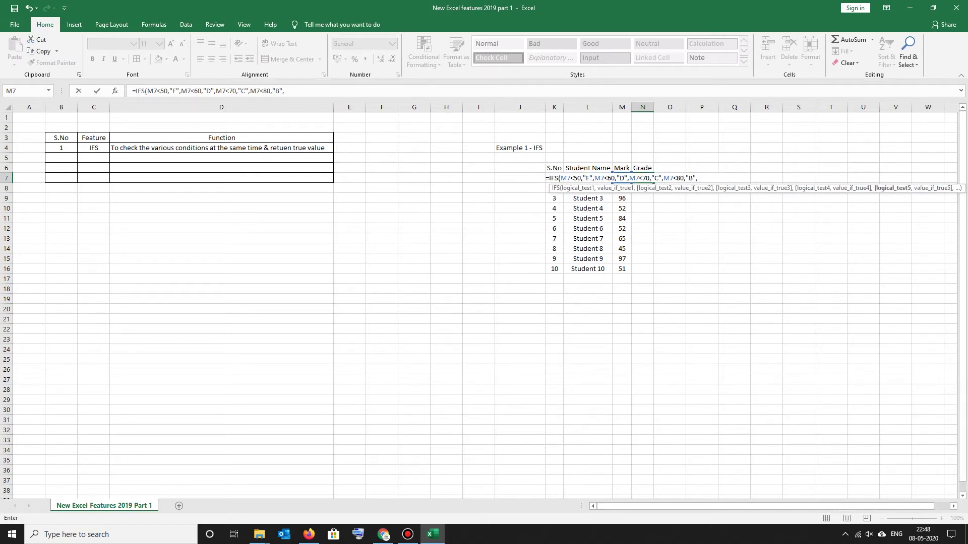
key(Left)
text(<)
text(90)
text(,")
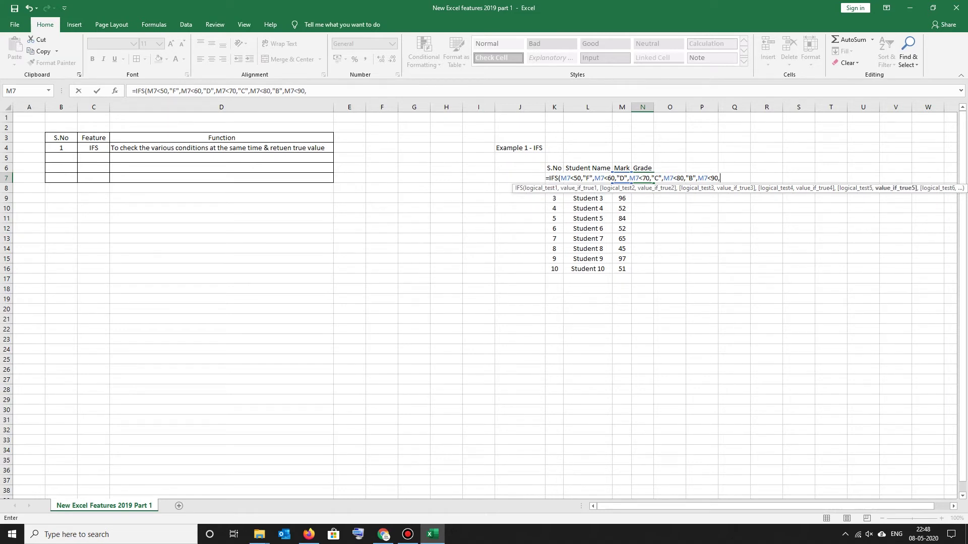
text(A")
text())
Fill the IFS grade formula down N7:N16 for all ten students.
key(Return)
key(Up)
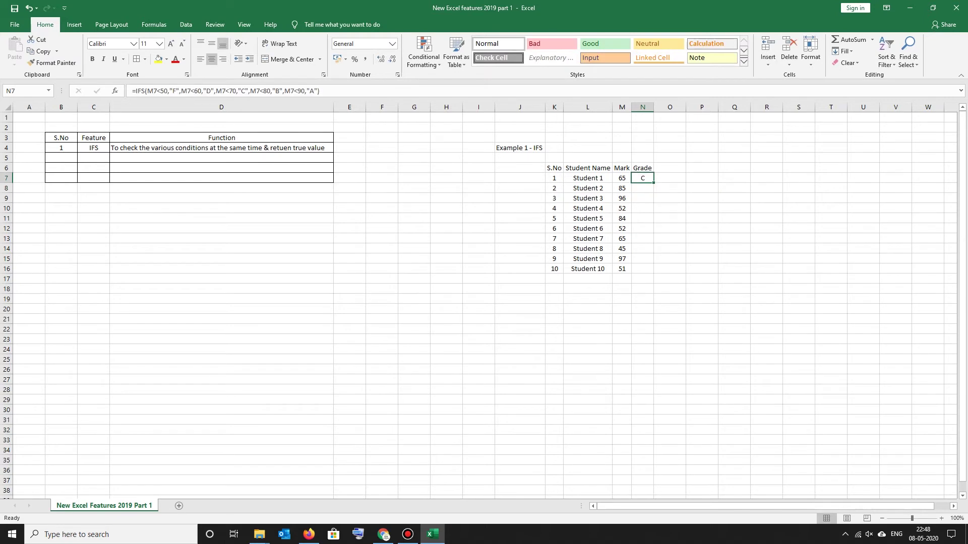
key(shift+Down)
key(shift+Down)
key(shift+Down)
key(ctrl+d)
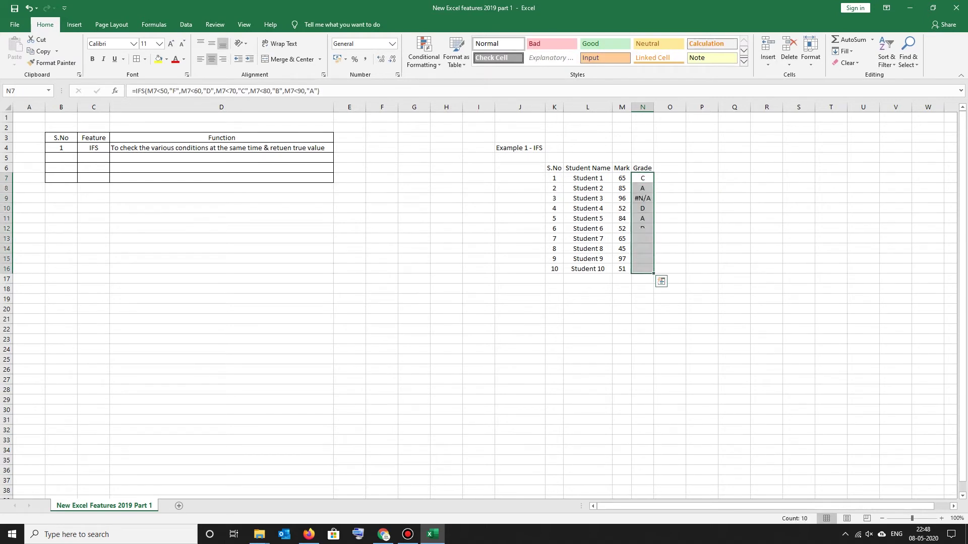
click(622, 319)
Add an M9<100,"A+" condition to Student 3's IFS grade formula in N9.
double_click(642, 198)
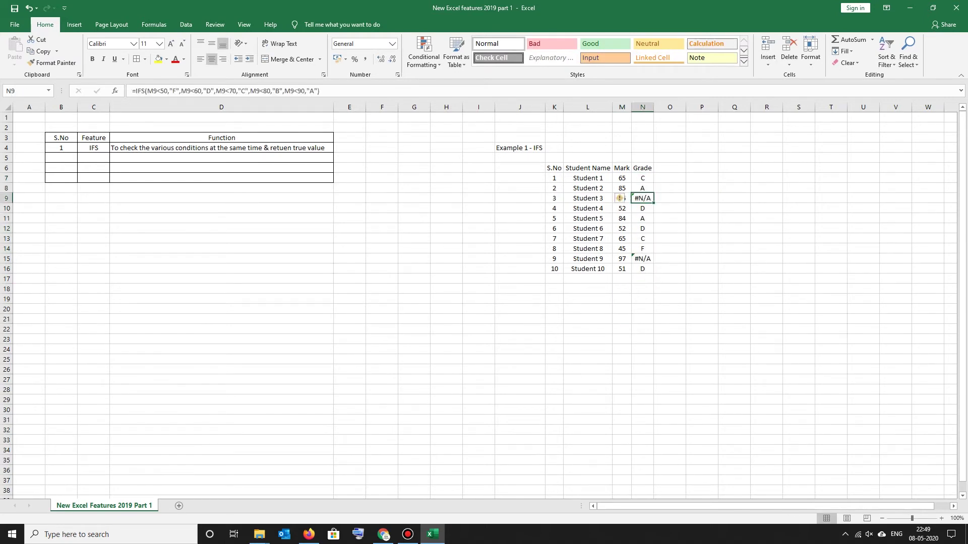
text(,)
key(BackSpace)
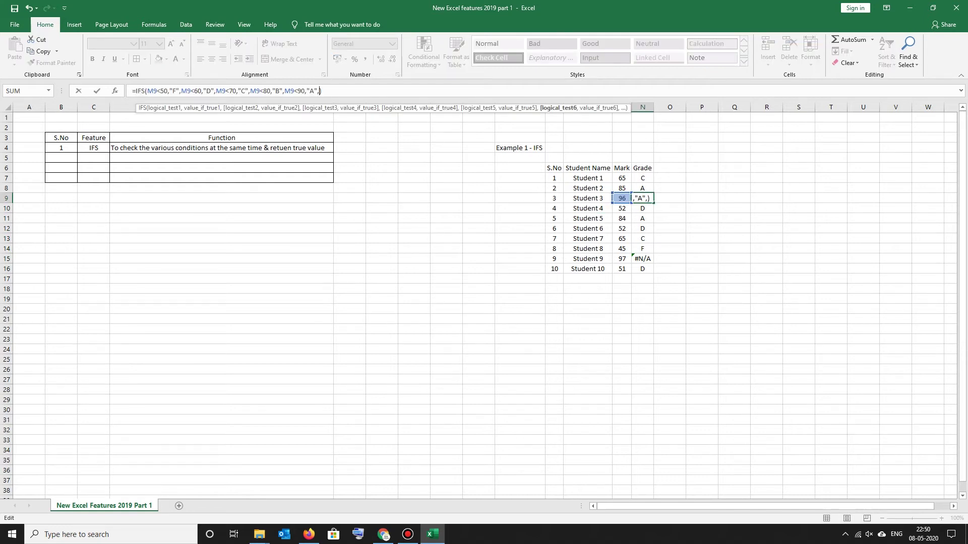
key(Return)
click(642, 198)
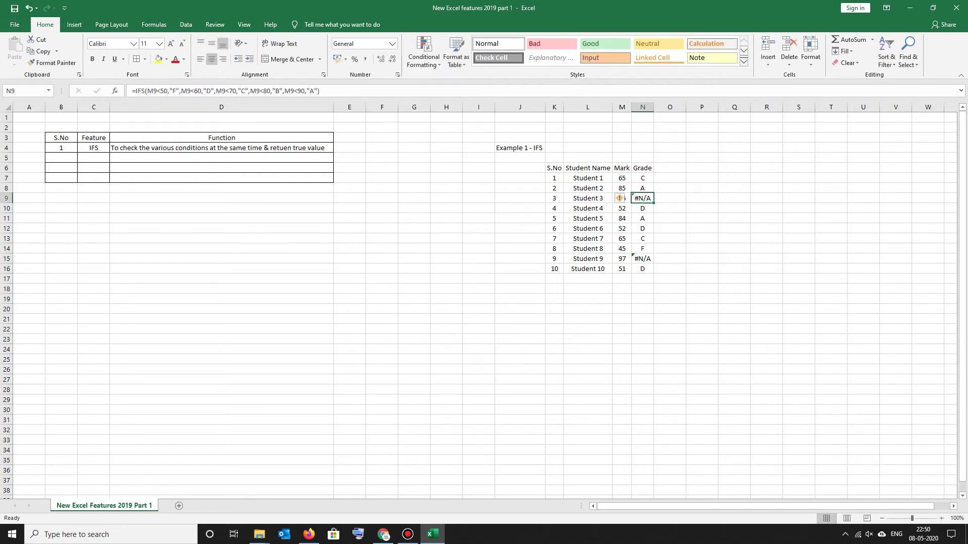
text(=)
key(Escape)
key(F2)
text(,)
key(Left)
text(<100,"A+")
key(Return)
Copy the corrected A+ grade formula from N9 into Student 9's cell N15.
key(Up)
key(ctrl+c)
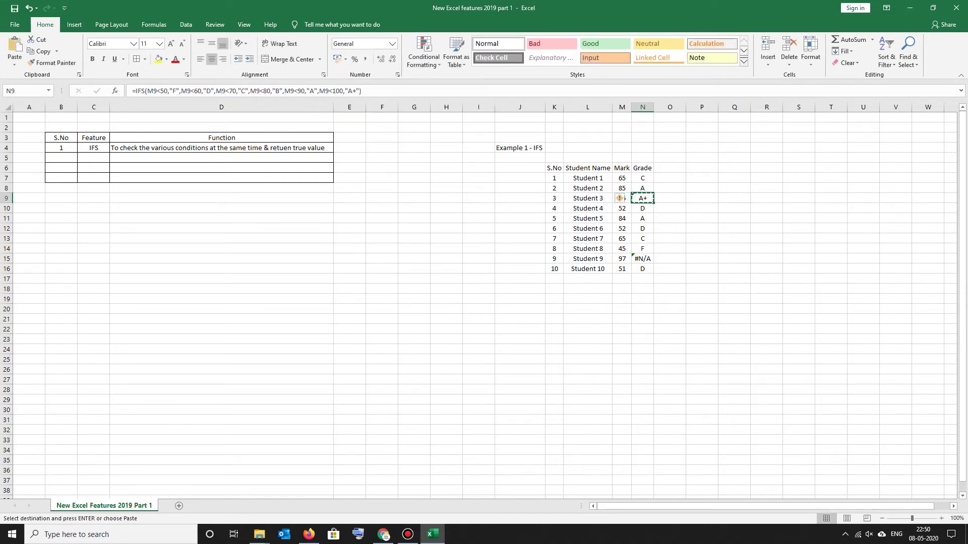
click(642, 259)
key(ctrl+v)
click(643, 319)
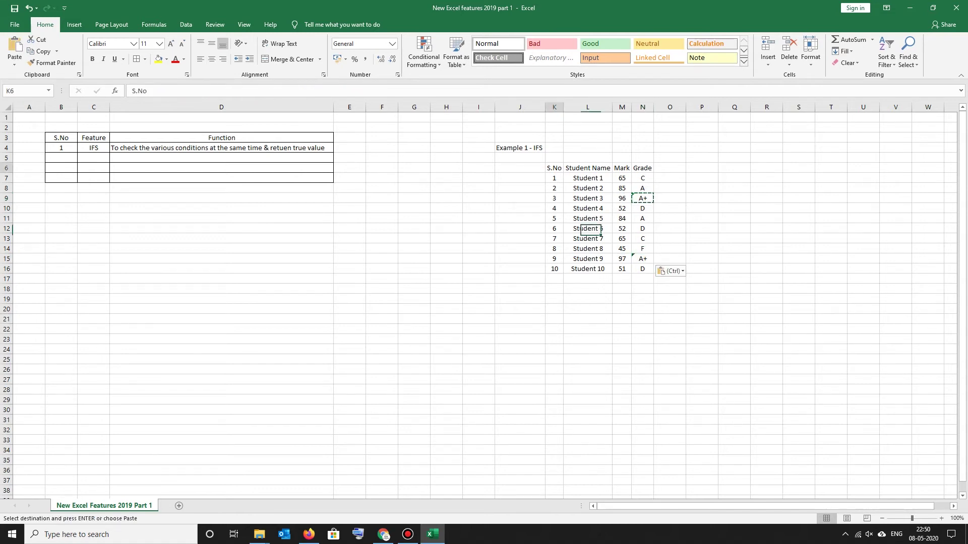
Apply All Borders to the K6:N16 IFS example table.
drag(554, 168, 642, 269)
click(136, 59)
click(587, 349)
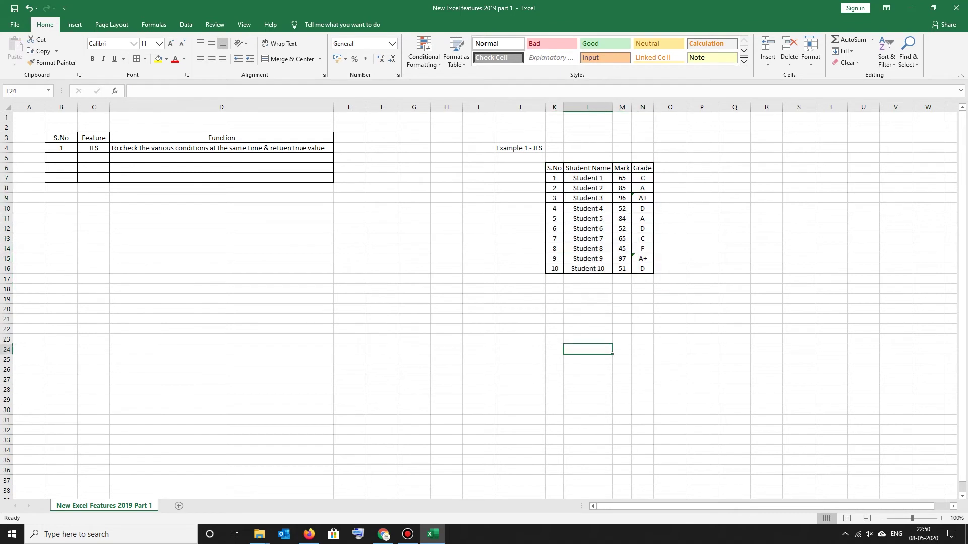
click(61, 157)
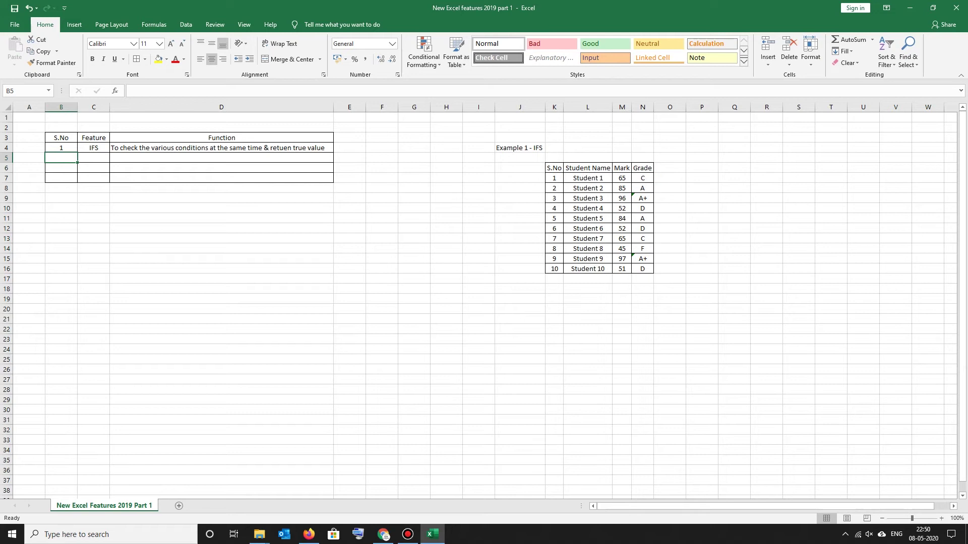
Fill feature row 2 with 2, MAXIFS and 'To retuen maximum value in a set condition for desired value'.
text(2)
key(Tab)
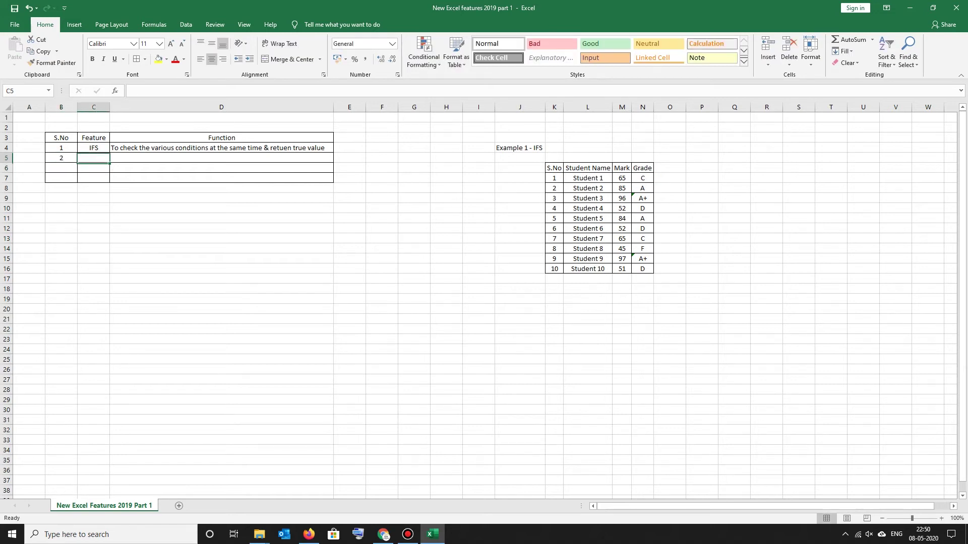
text(MAXIFS)
key(Return)
key(Up)
key(Right)
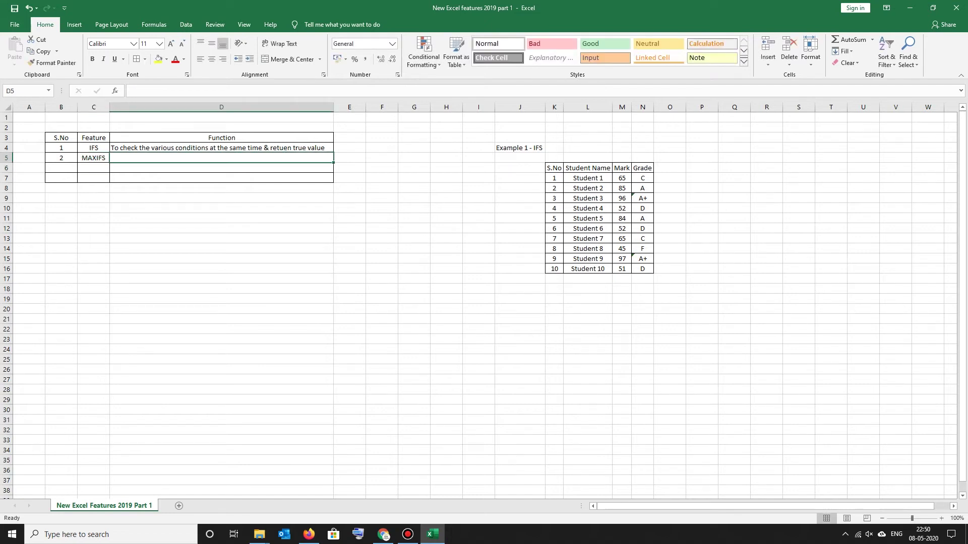
text(To )
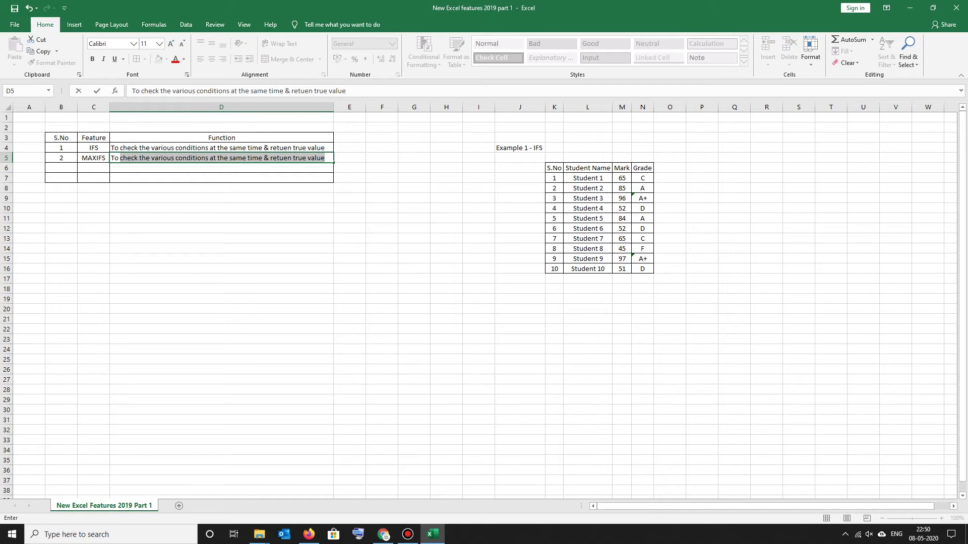
text(retuen maximum value in a set condition for desired value)
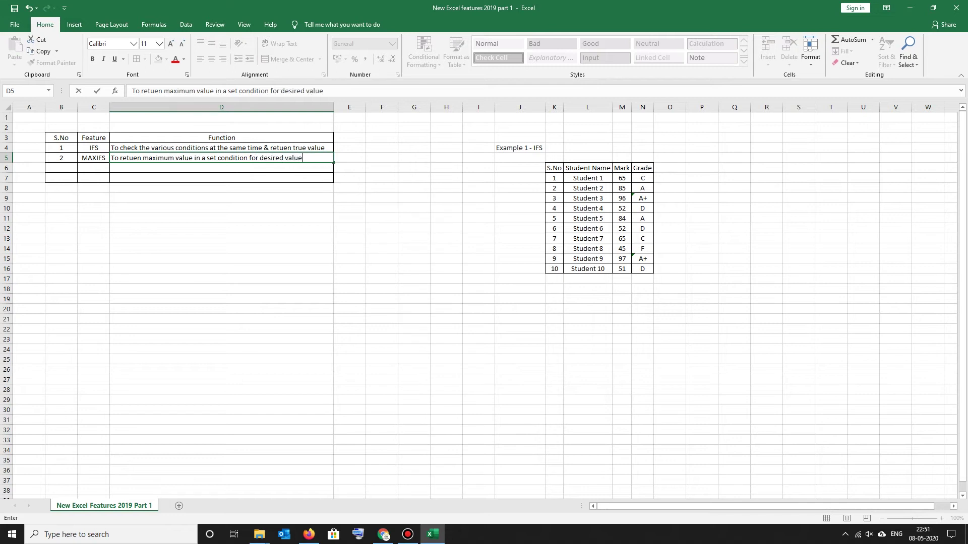
key(Right)
key(Right)
key(Right)
key(Right)
key(Right)
key(Right)
key(Up)
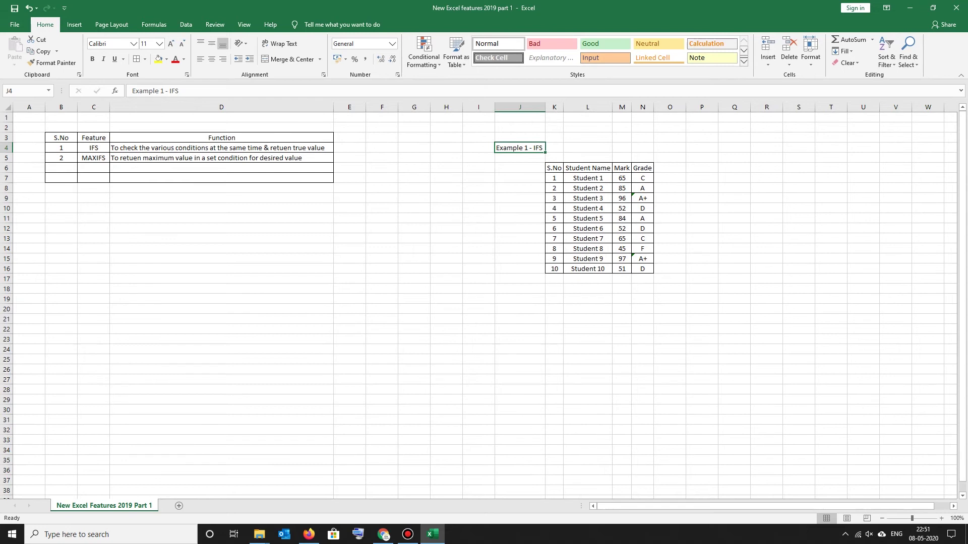
Copy the Example 1 heading and student table and paste a duplicate at J18.
key(shift+Right)
key(shift+Right)
key(shift+Right)
key(shift+Down)
key(shift+Down)
key(shift+Down)
key(shift+Right)
key(shift+Down)
key(shift+Down)
key(shift+Down)
click(642, 279)
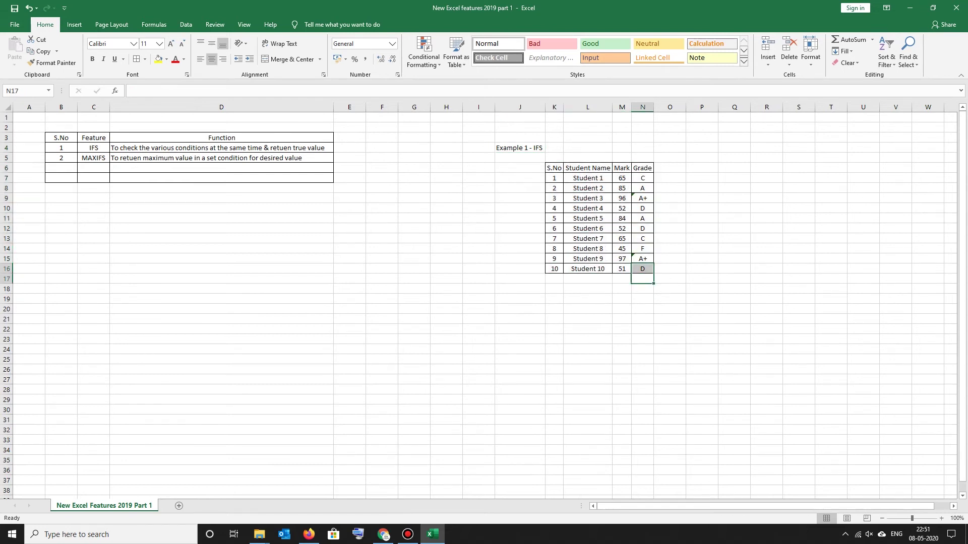
drag(519, 147, 642, 268)
key(ctrl+c)
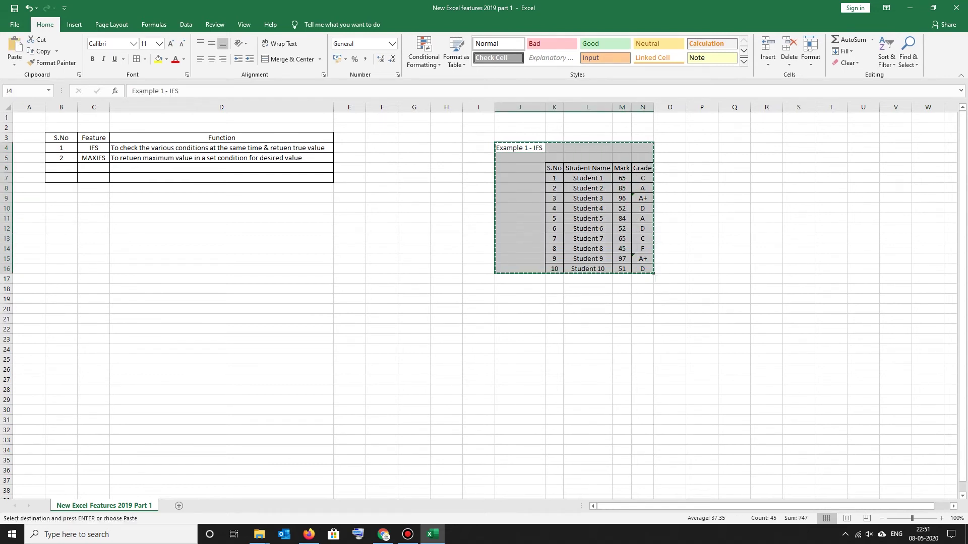
click(519, 289)
key(ctrl+v)
Rename the duplicated heading to 'Example 2 - MAXIFS'.
click(519, 289)
double_click(527, 289)
key(BackSpace)
text(2 - MAX)
click(519, 310)
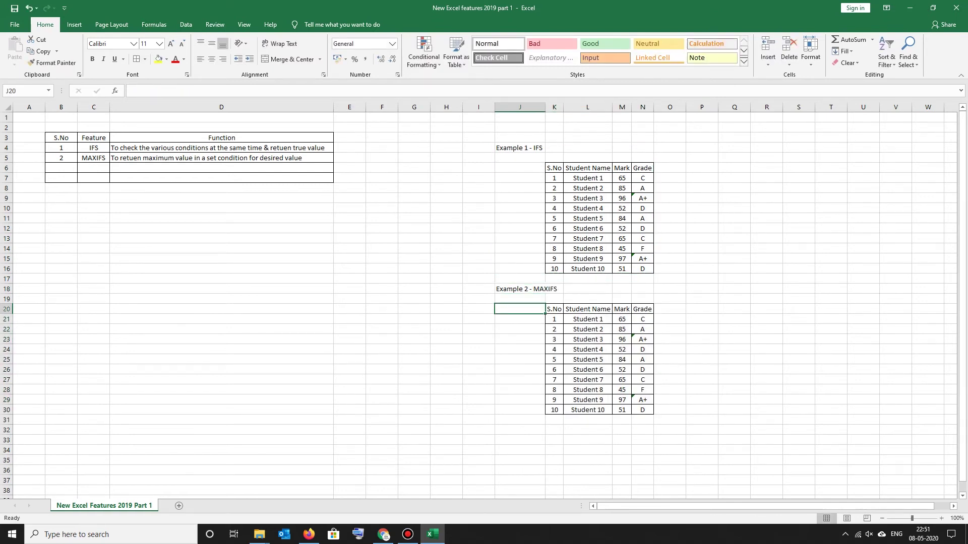
Clear the copied grades and retitle the column 'Gender', autofitting its width.
key(Down)
key(Right)
key(Right)
key(Right)
key(Right)
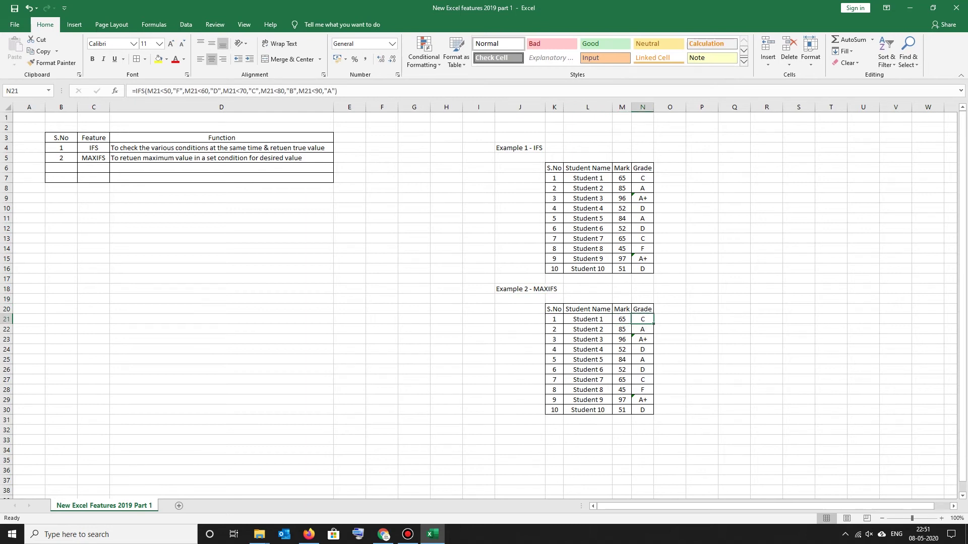
key(shift+ctrl+Down)
key(Delete)
key(Up)
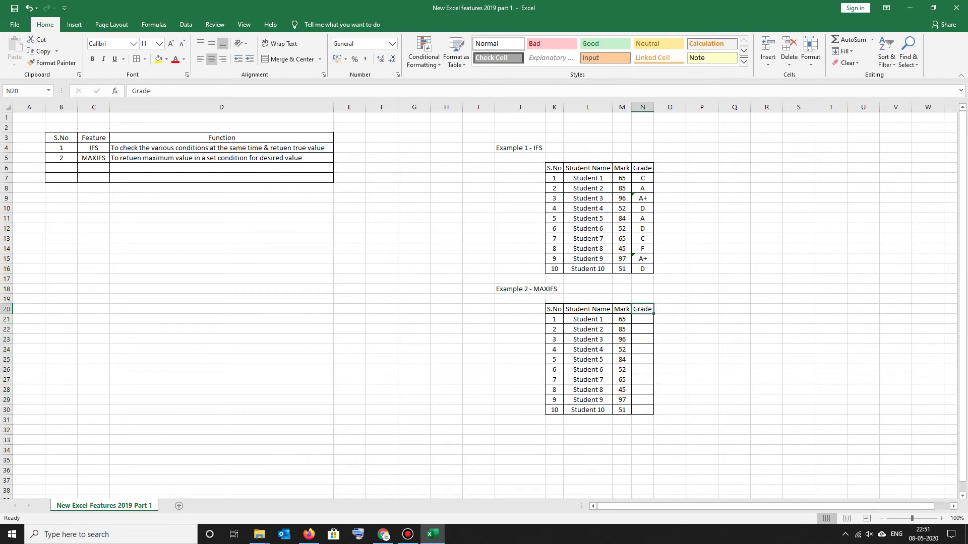
text(Gender)
key(ctrl+Return)
key(alt+h)
key(o)
key(i)
Enter genders M, F, F, F, M, F for Students 1 to 6.
key(Down)
text(M)
key(Return)
text(F)
key(Return)
text(F)
key(Return)
text(F)
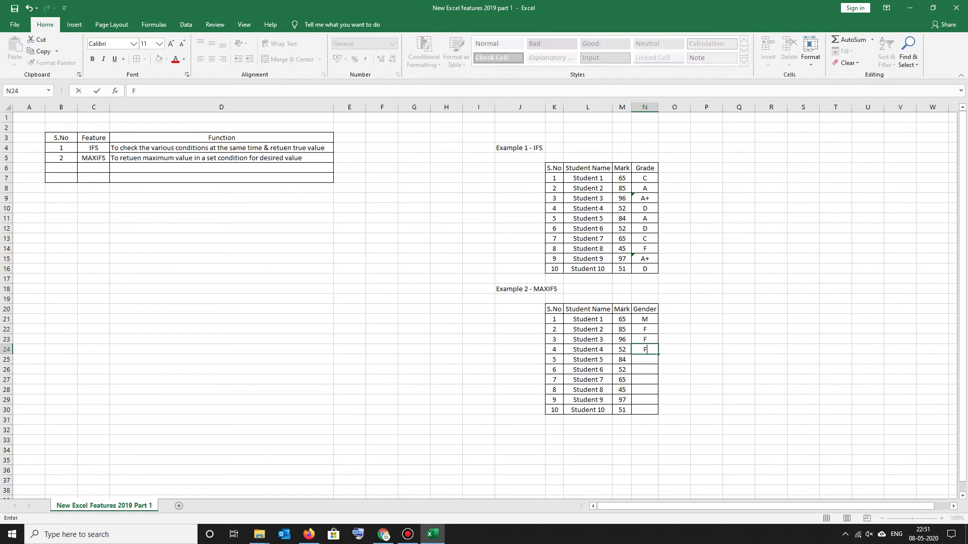
key(Return)
text(M)
key(Return)
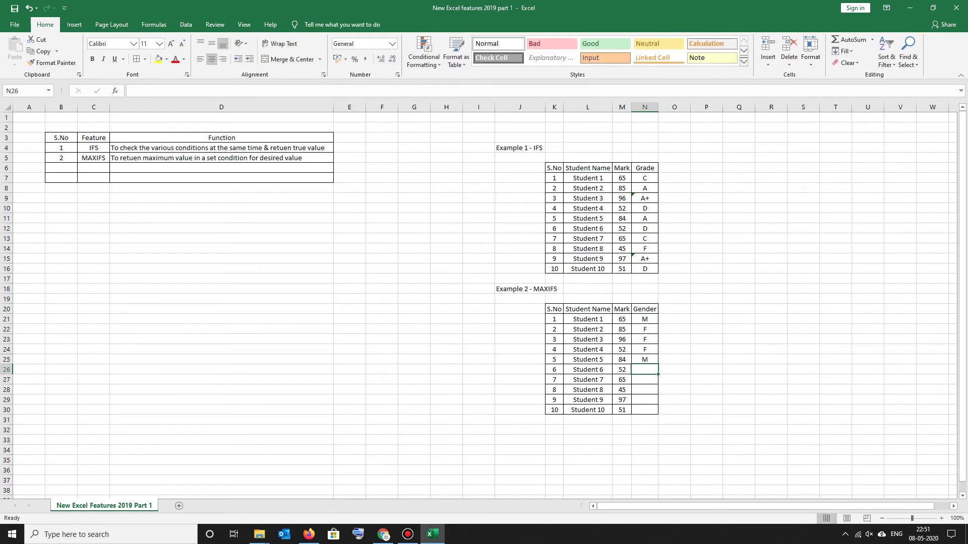
text(F)
key(Up)
key(Up)
Copy the F, M, F gender pattern down to Students 7 to 9.
key(shift+Down)
key(shift+Down)
key(ctrl+c)
key(ctrl+v)
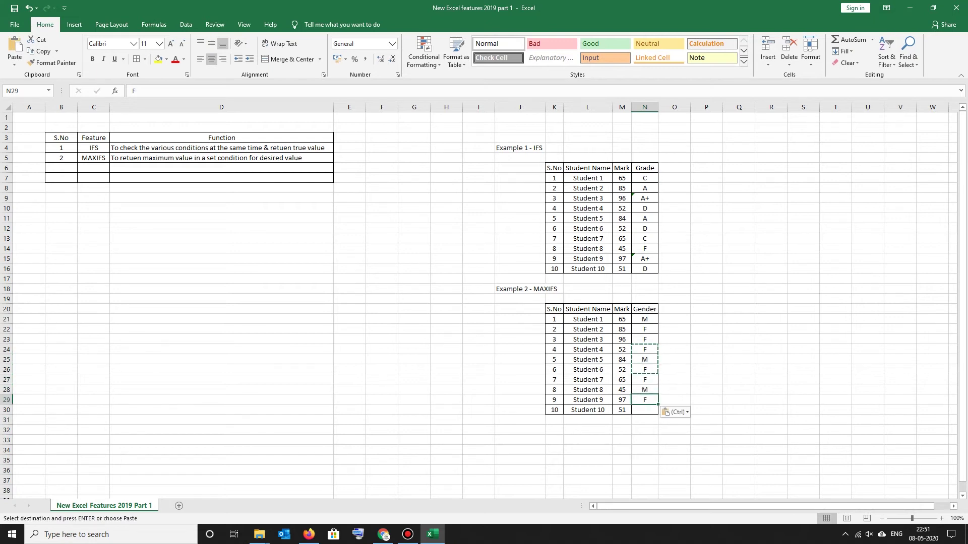
key(Down)
Give Student 10 gender F and enter Gender, Highest Mark, Male and Female summary labels.
text(F)
click(706, 339)
click(706, 319)
text(Gender)
key(Tab)
text(Highest Mark)
key(Return)
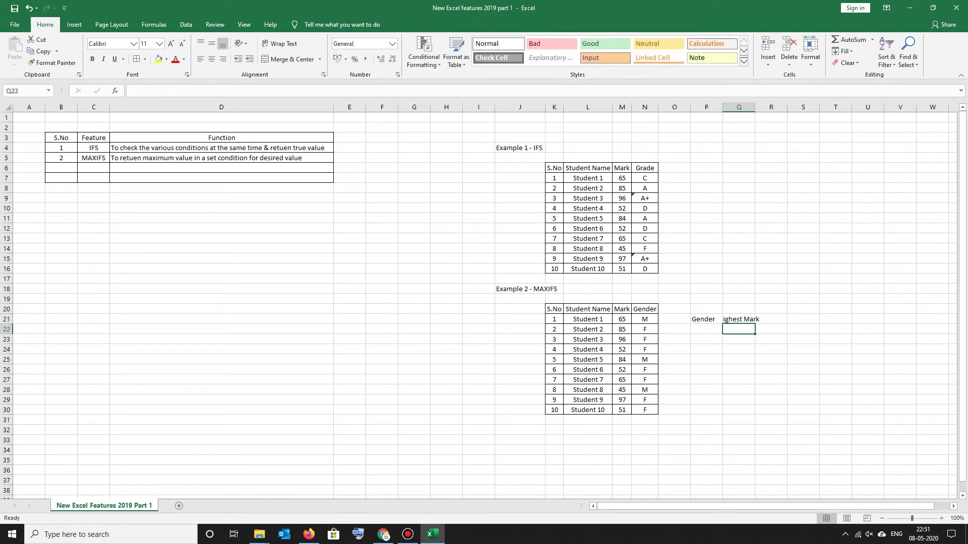
text(M)
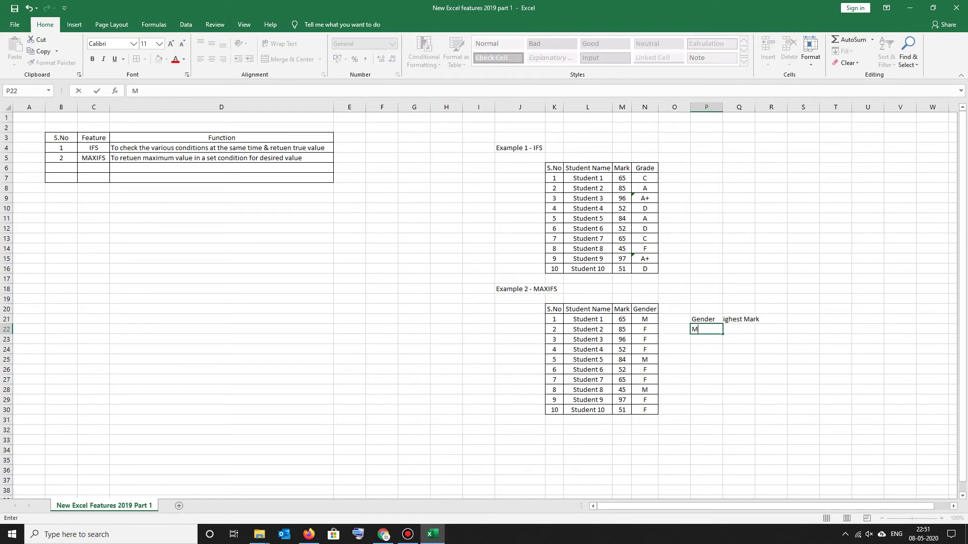
text(Iale)
key(Return)
text(Fema)
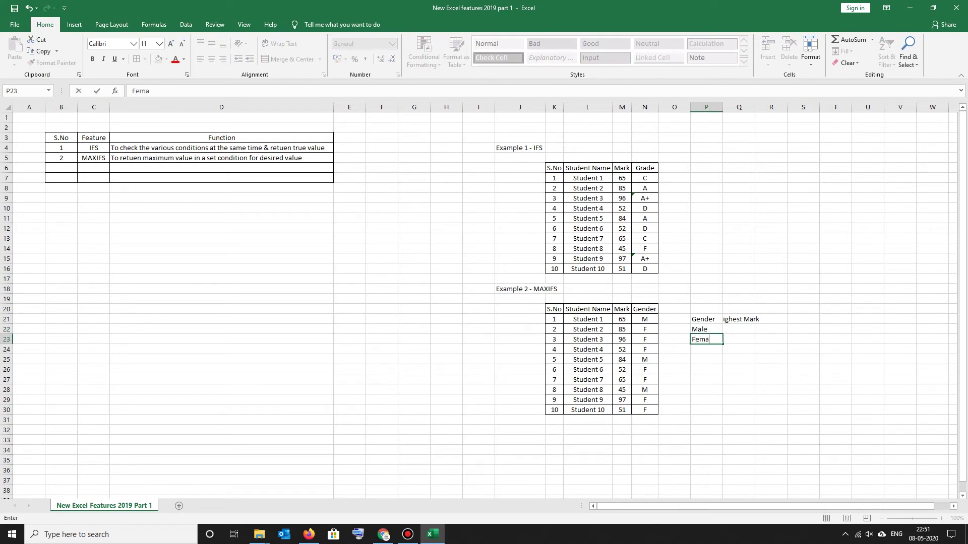
text(le)
key(Return)
Autofit columns P:Q and bold the Gender and Highest Mark headers.
click(739, 329)
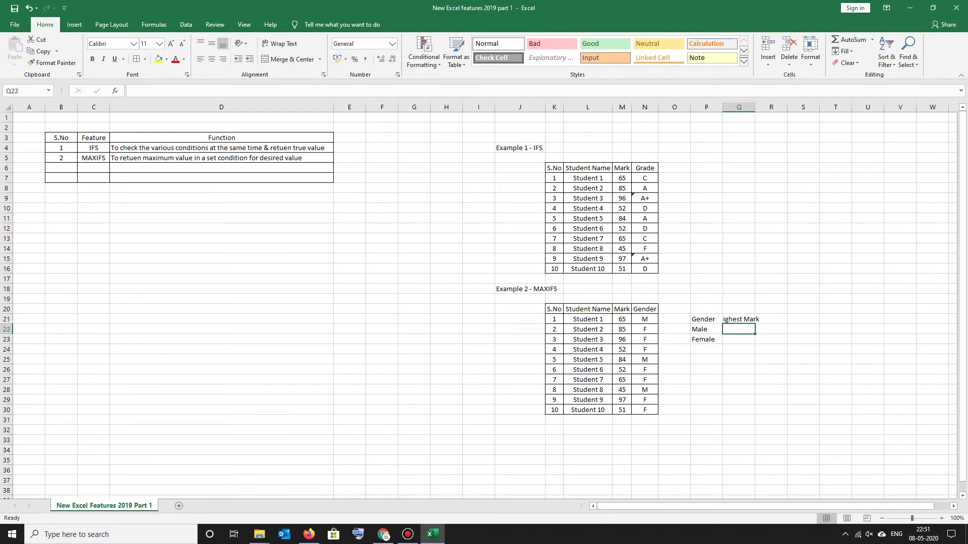
drag(707, 106, 738, 107)
double_click(755, 107)
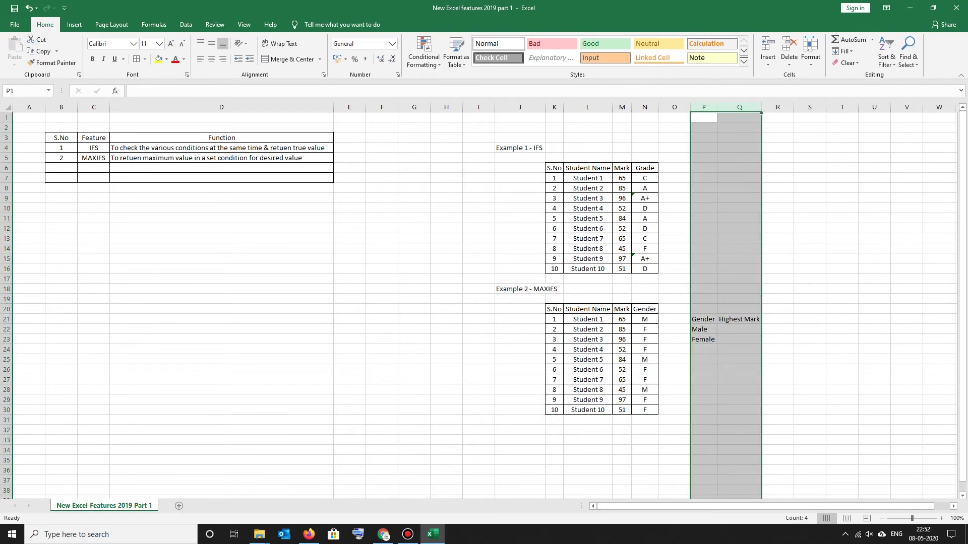
click(704, 339)
drag(703, 319, 739, 319)
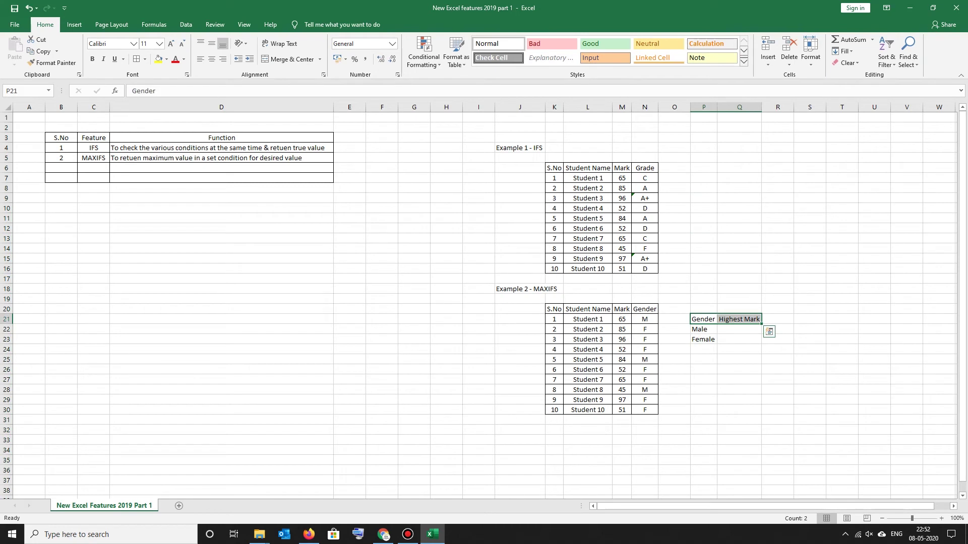
key(ctrl+b)
click(739, 329)
click(739, 107)
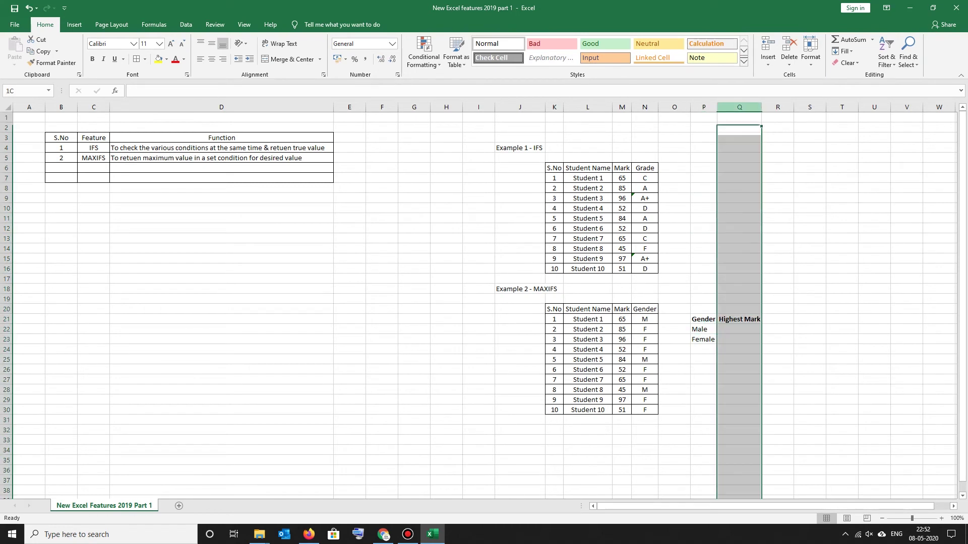
click(703, 107)
click(739, 107)
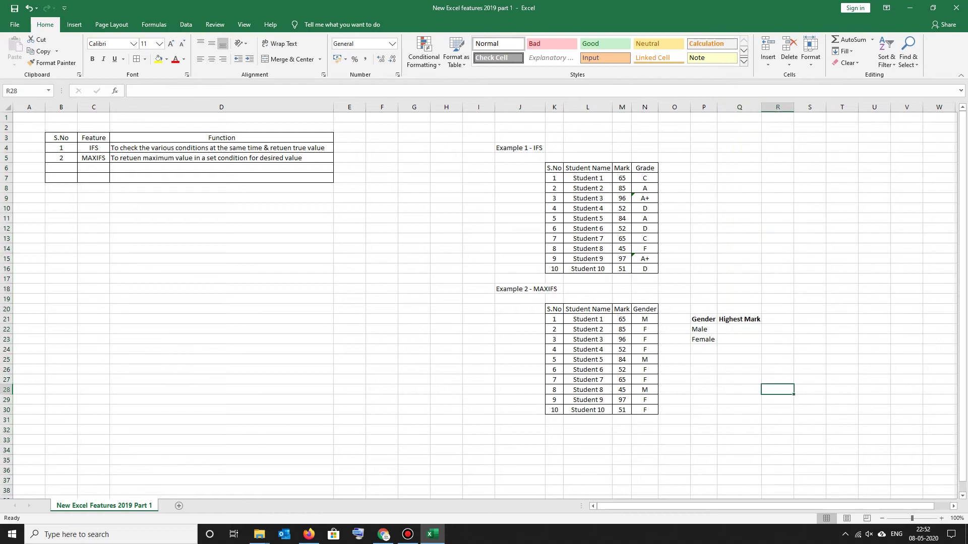
drag(704, 319, 739, 340)
Enter =MAXIFS(M21:M30,N21:N30,"M") in Q22 to get Male's highest mark of 84.
click(739, 329)
text(=)
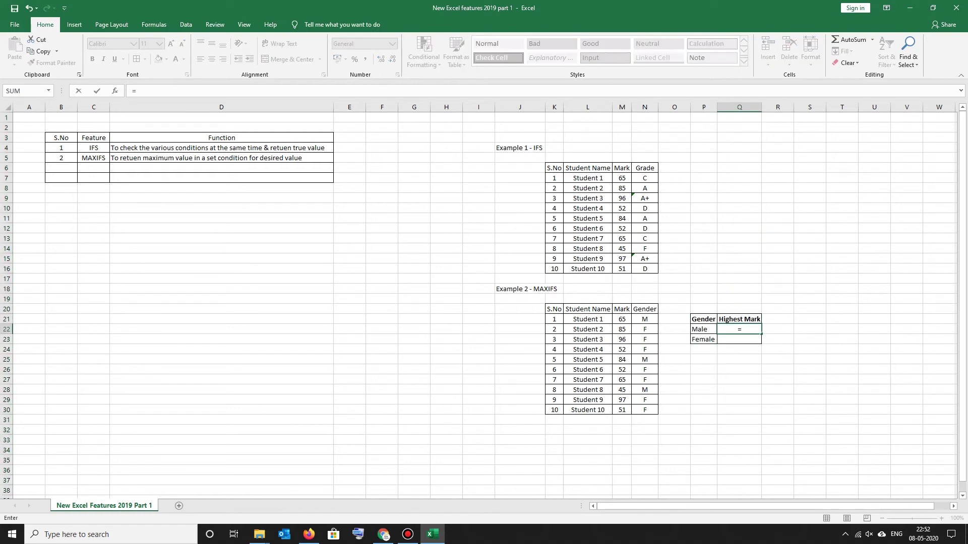
text(maxifs)
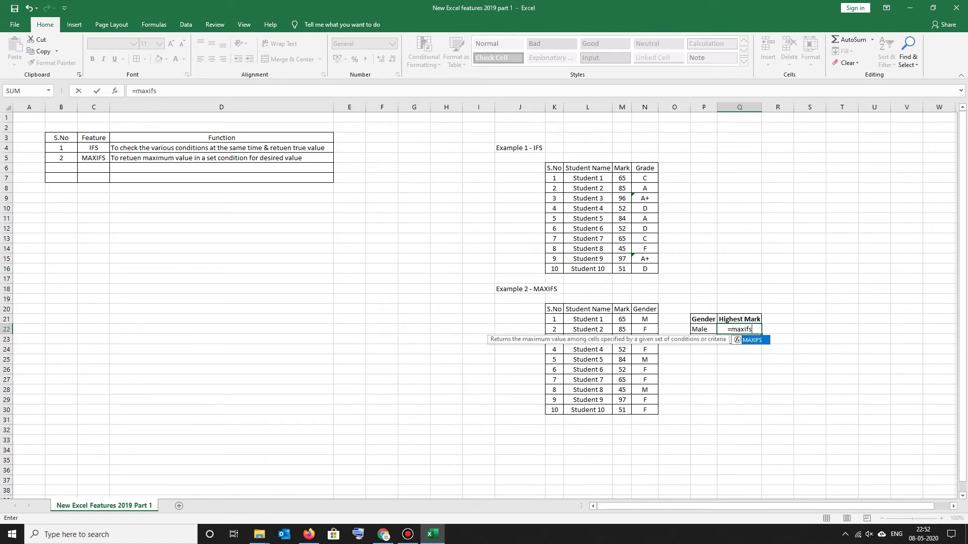
key(Tab)
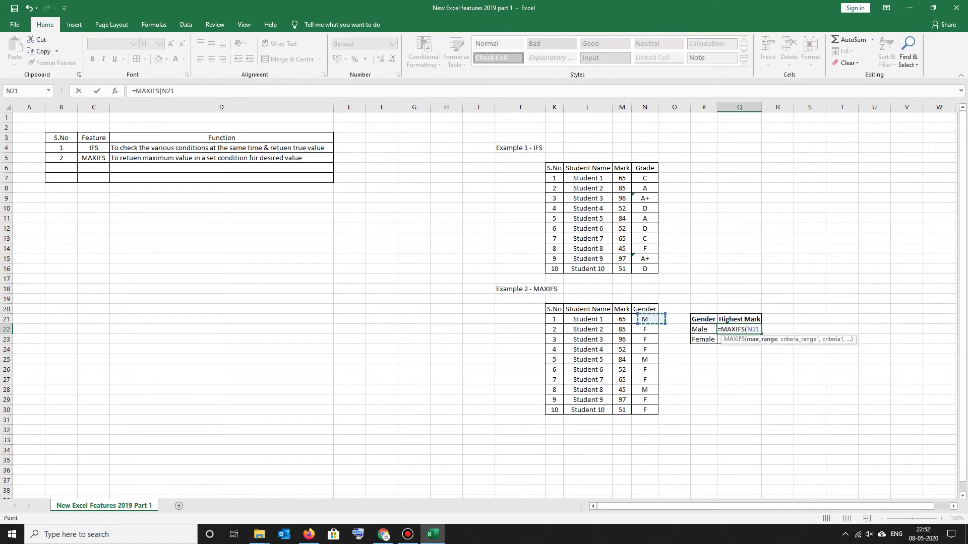
drag(622, 319, 624, 410)
text(,)
drag(645, 319, 645, 409)
text(,)
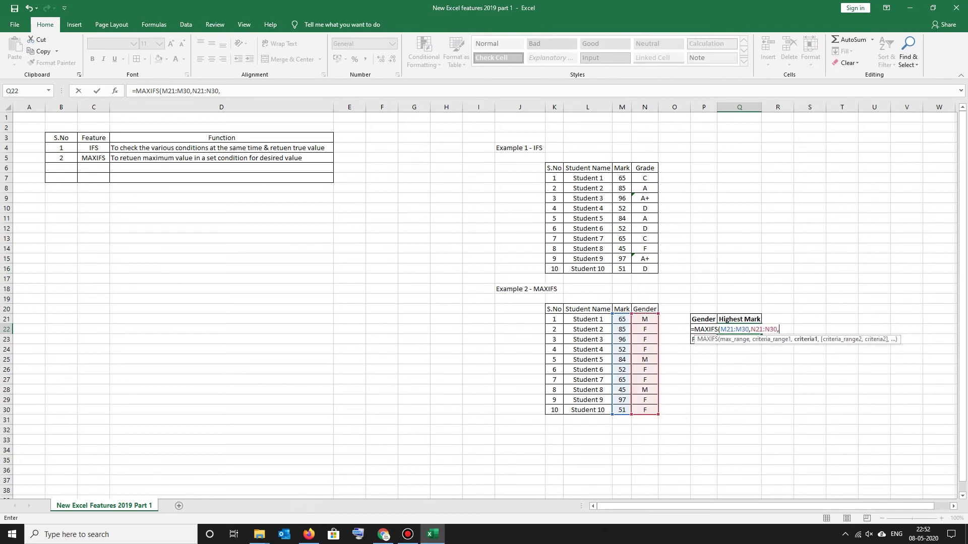
text("M"))
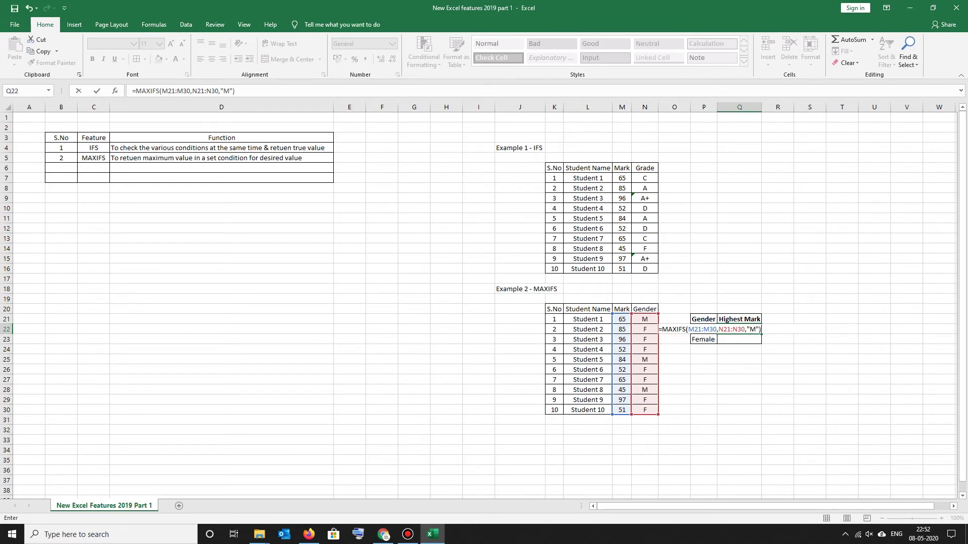
key(Return)
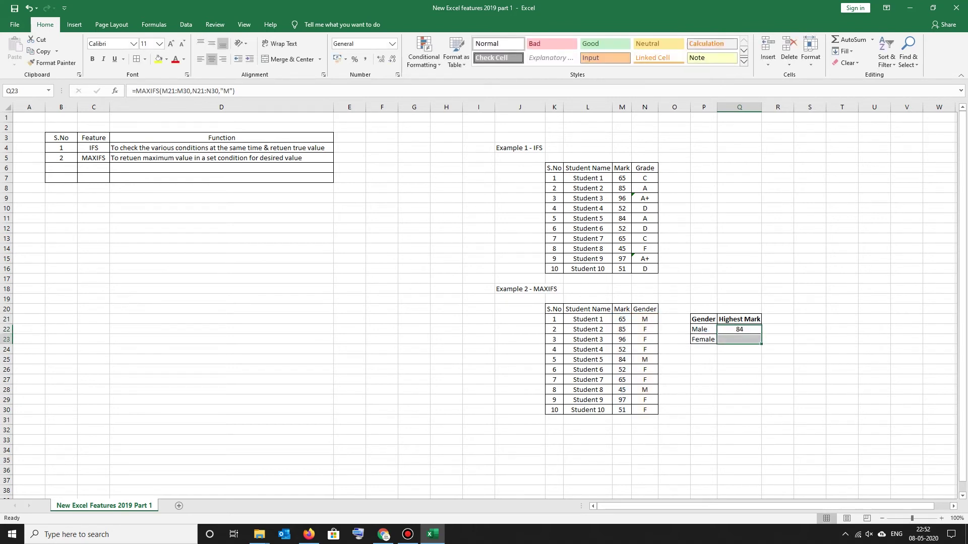
Copy the Male MAXIFS formula into the Female cell Q23.
click(739, 329)
double_click(739, 330)
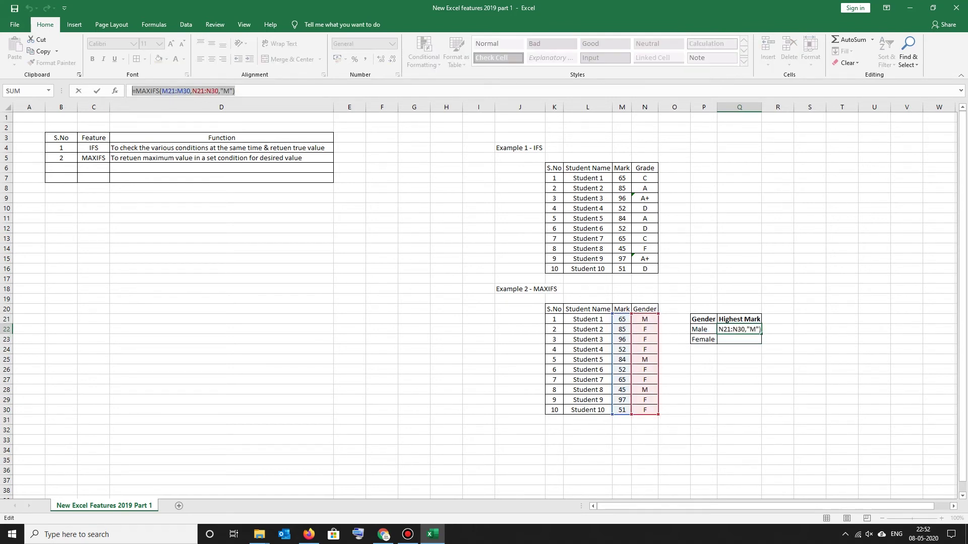
key(Escape)
double_click(740, 340)
key(ctrl+v)
click(778, 398)
click(739, 339)
Change Q23's criterion to "F" so Female's highest mark shows 97.
click(228, 90)
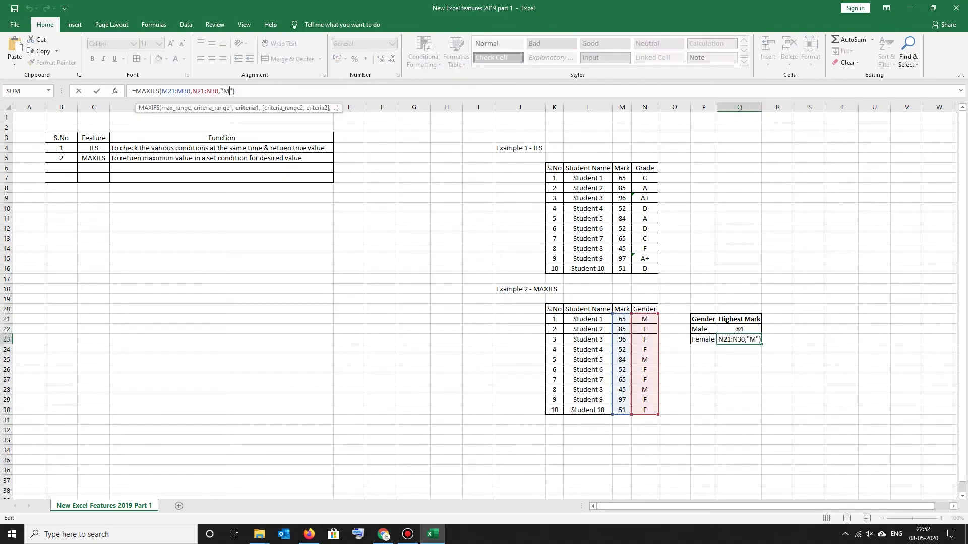
key(BackSpace)
text(F)
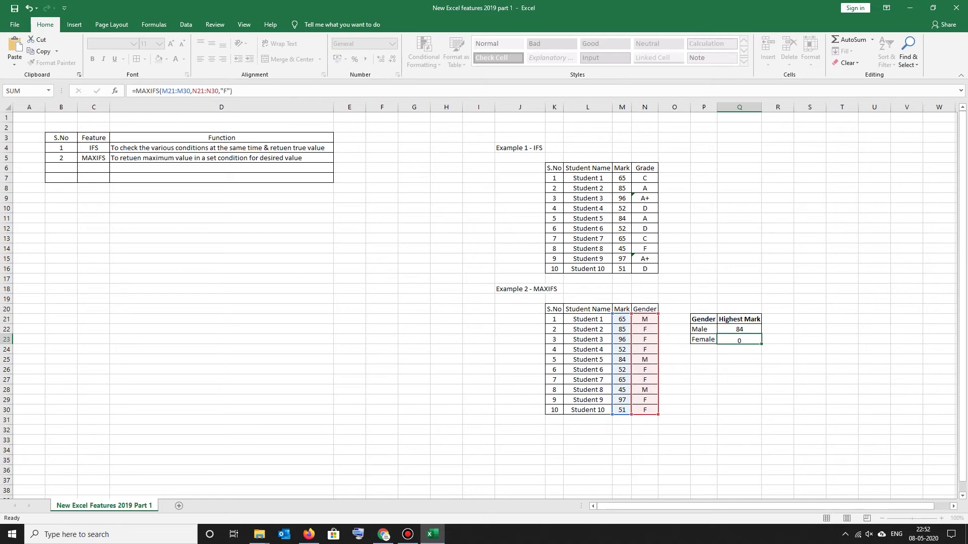
key(Return)
click(739, 339)
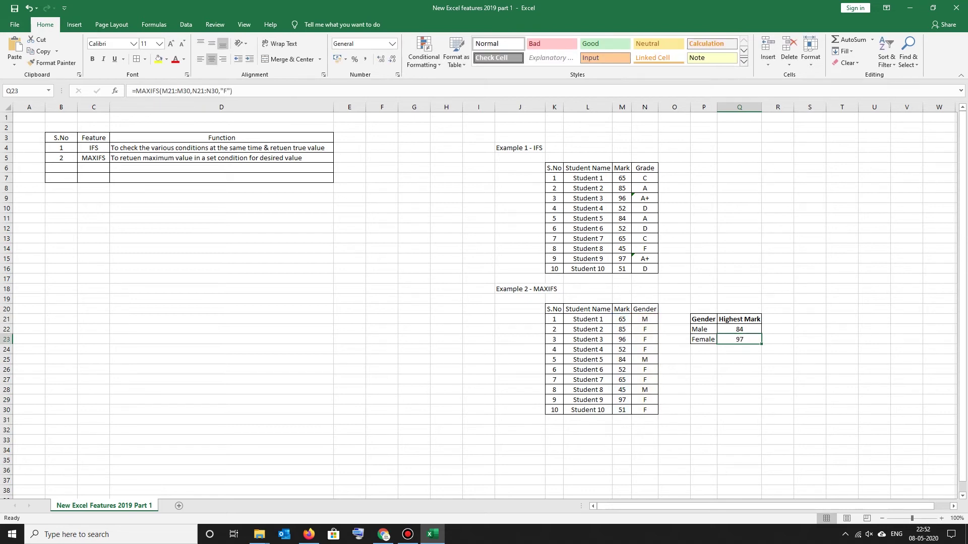
click(739, 350)
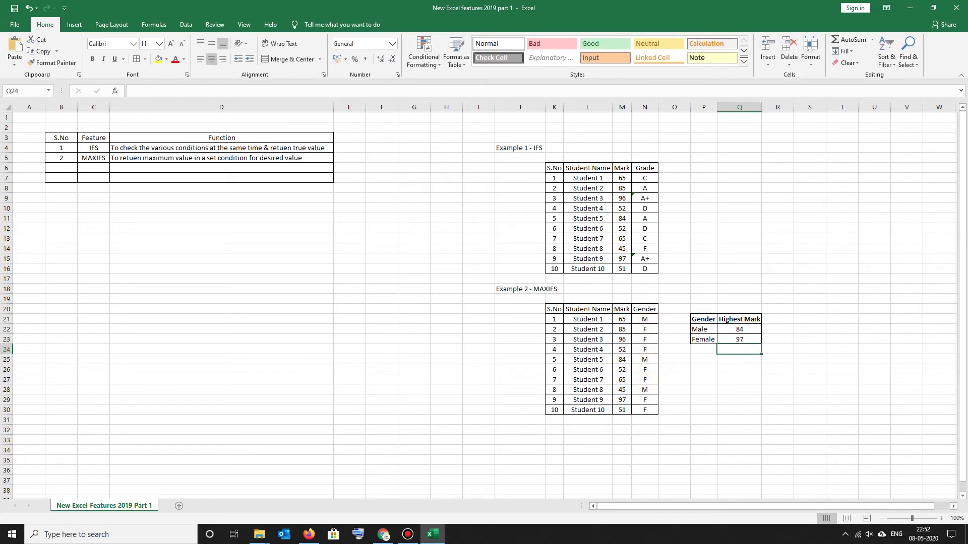
click(61, 168)
Enter 3 and MINIFS in the new summary-table row.
text(3)
key(Tab)
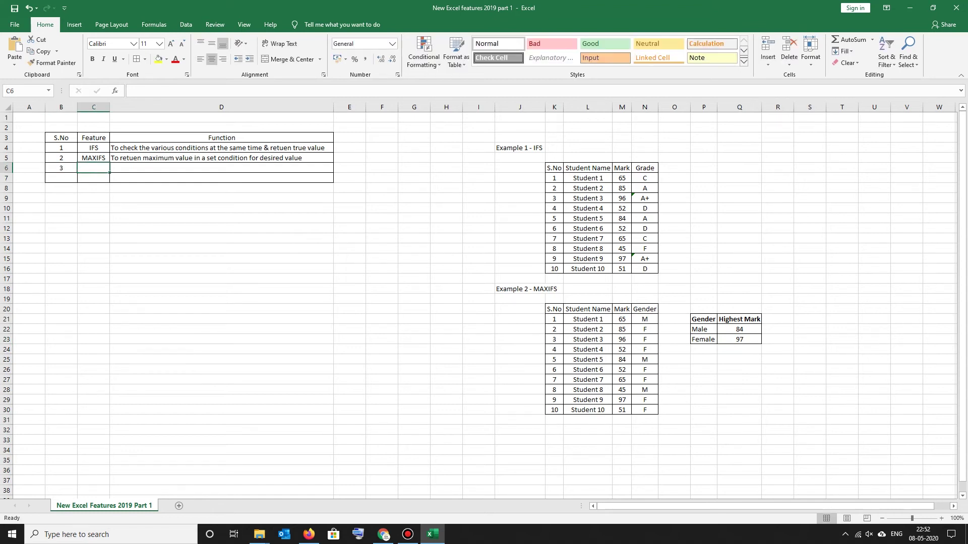
text(MINIFS)
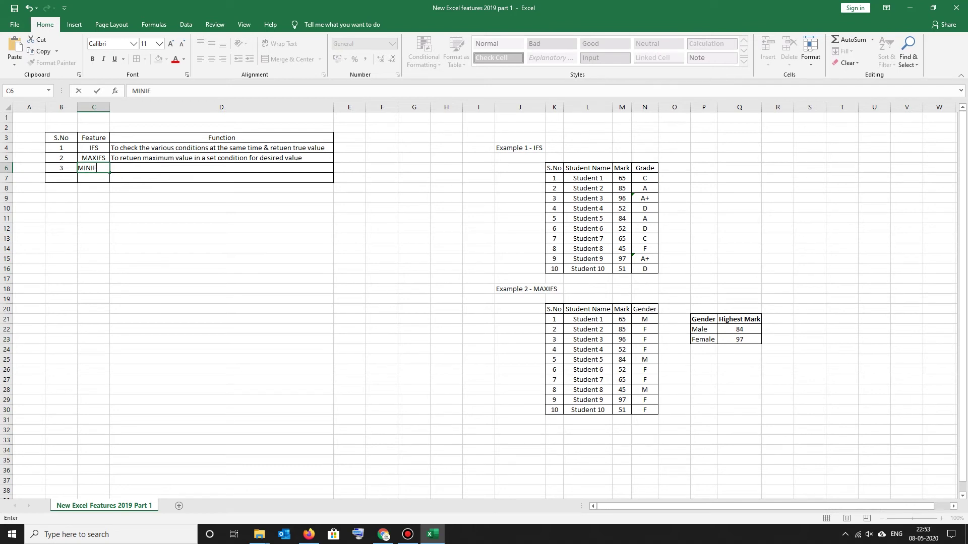
key(Tab)
Copy D5's description into D6 and replace 'maximum' with 'minimum'.
key(Up)
key(shift+Down)
key(ctrl+d)
key(Down)
key(F2)
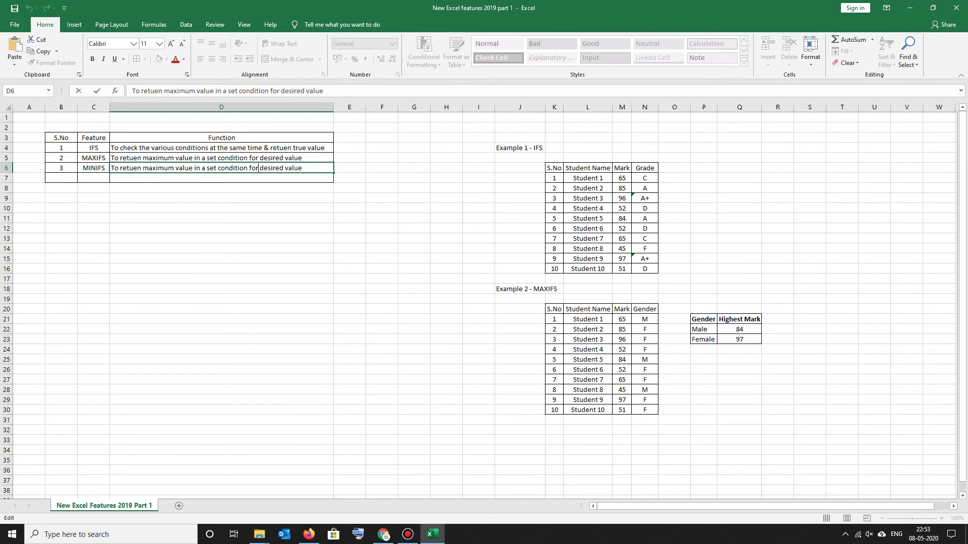
key(ctrl+shift+Left)
text(minimum)
key(Return)
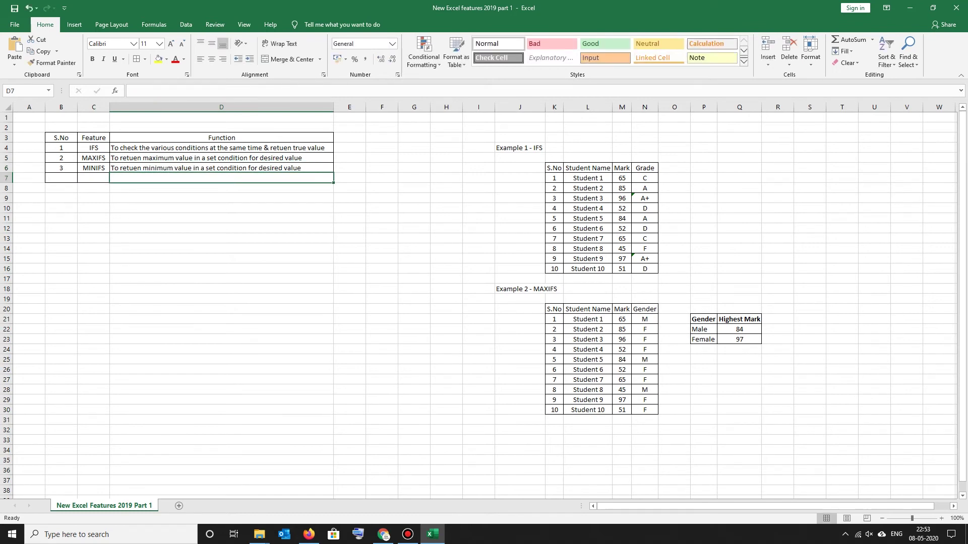
scroll(483, 302, down, 2)
Copy the Example 2 block J18:Q30 and paste it at J32.
mouse_move(504, 228)
mouse_down()
mouse_move(739, 339)
mouse_move(739, 350)
mouse_up()
key(ctrl+c)
click(519, 370)
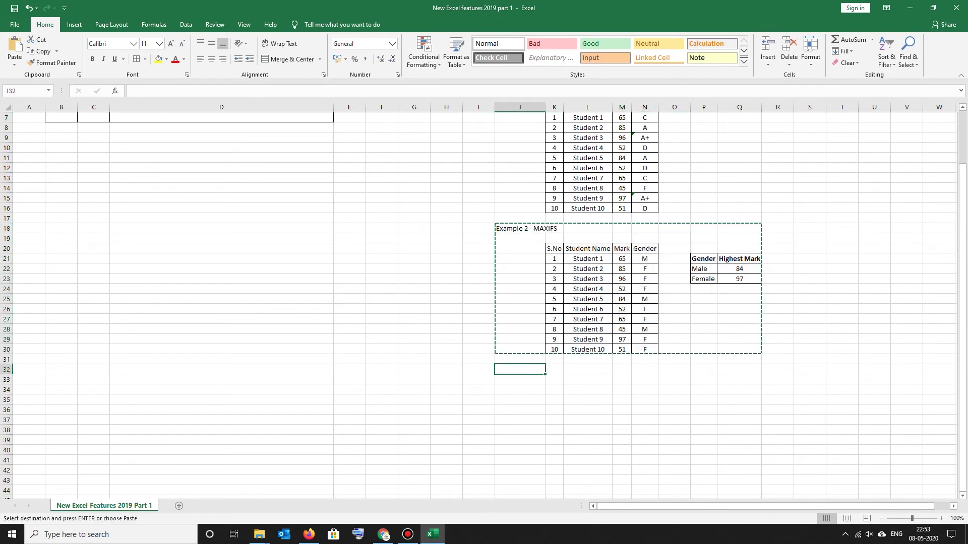
key(ctrl+v)
drag(519, 369, 599, 403)
Retitle the pasted copy 'Example 3 - MINIFS'.
double_click(527, 370)
key(BackSpace)
text(3)
key(BackSpace)
key(BackSpace)
text(IN)
key(Return)
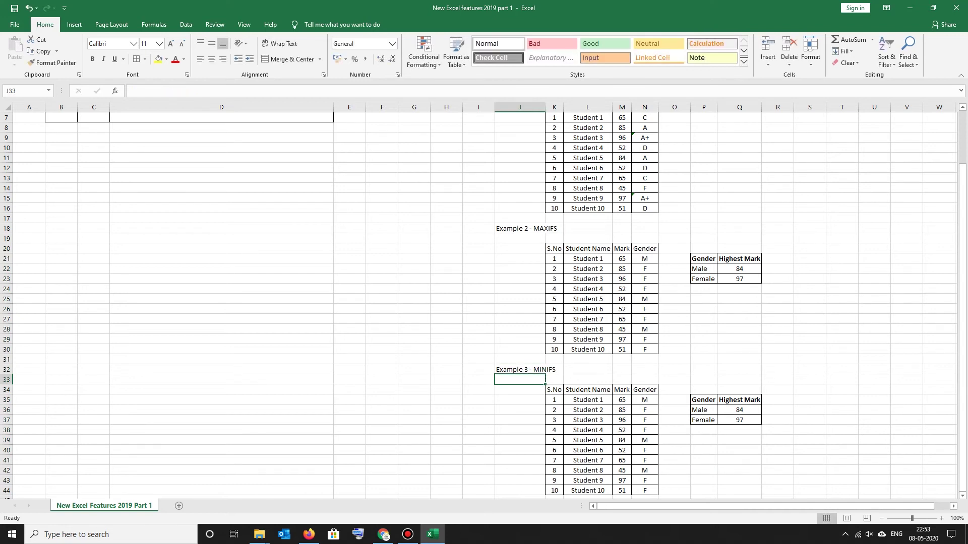
Type a 'Lowest Mark' header in the cell right of Highest Mark.
scroll(479, 303, down, 2)
scroll(479, 303, down, 1)
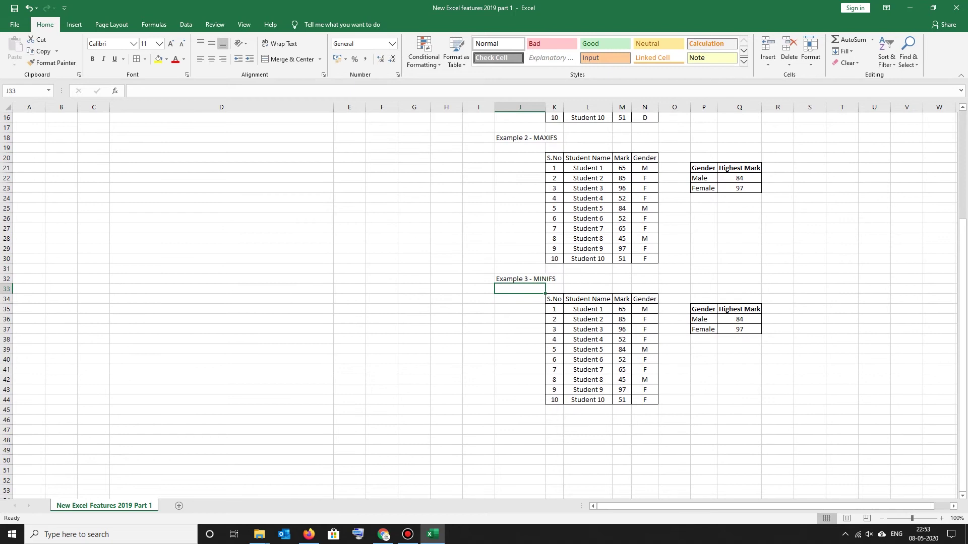
click(739, 309)
key(Right)
text(Lowest Mark)
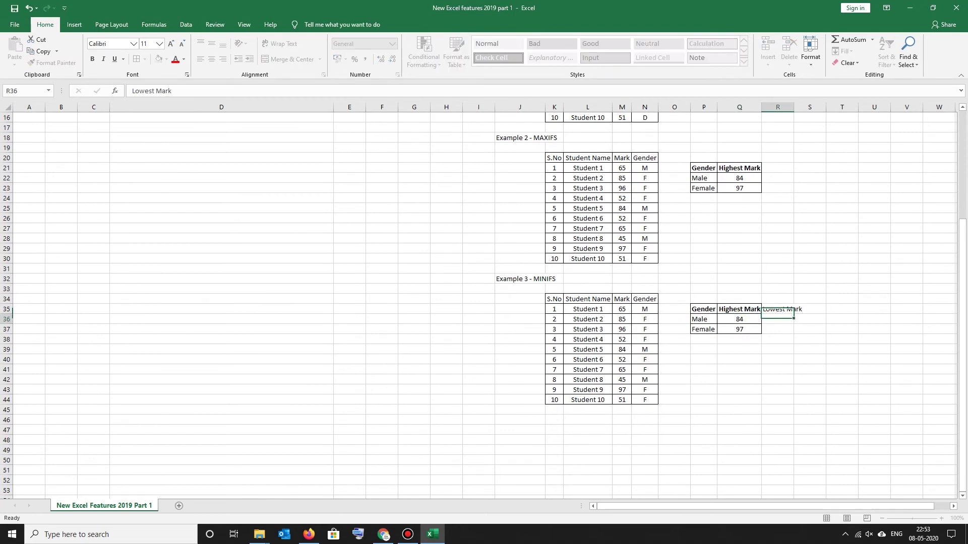
Make the Lowest Mark header bold and autofit column R to it.
key(Return)
key(Up)
key(ctrl+b)
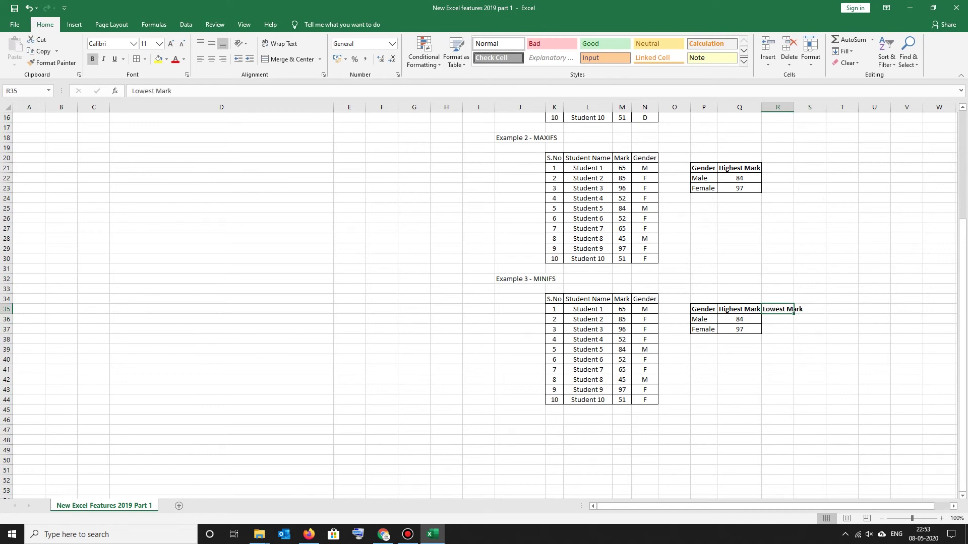
click(778, 117)
double_click(793, 107)
Select the Highest and Lowest Mark headers, then the whole Example 3 gender summary.
click(783, 349)
click(783, 320)
drag(739, 309, 782, 309)
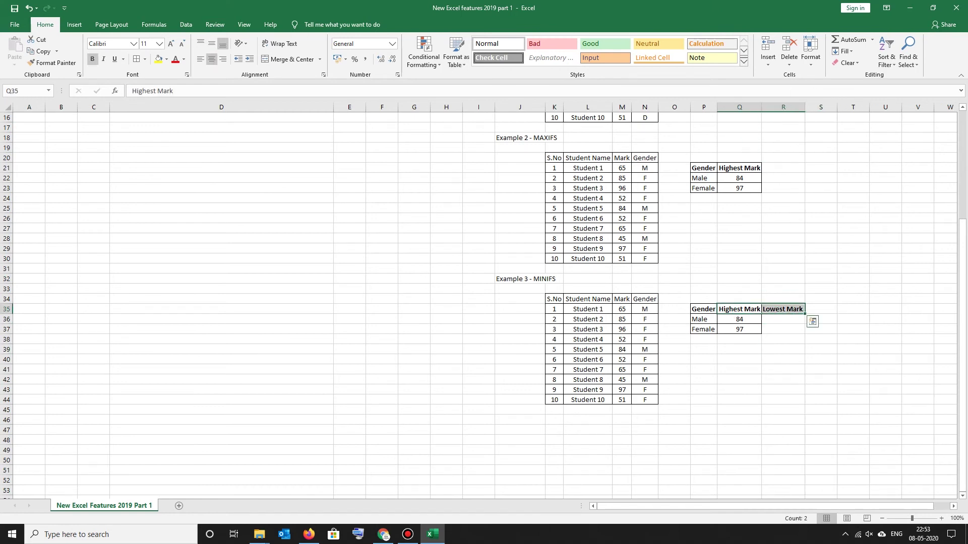
click(725, 406)
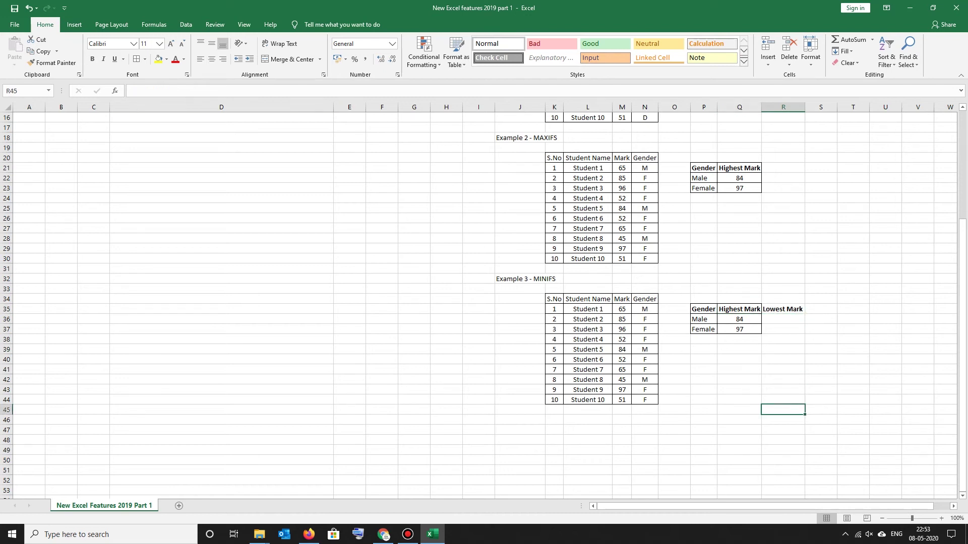
drag(703, 309, 802, 331)
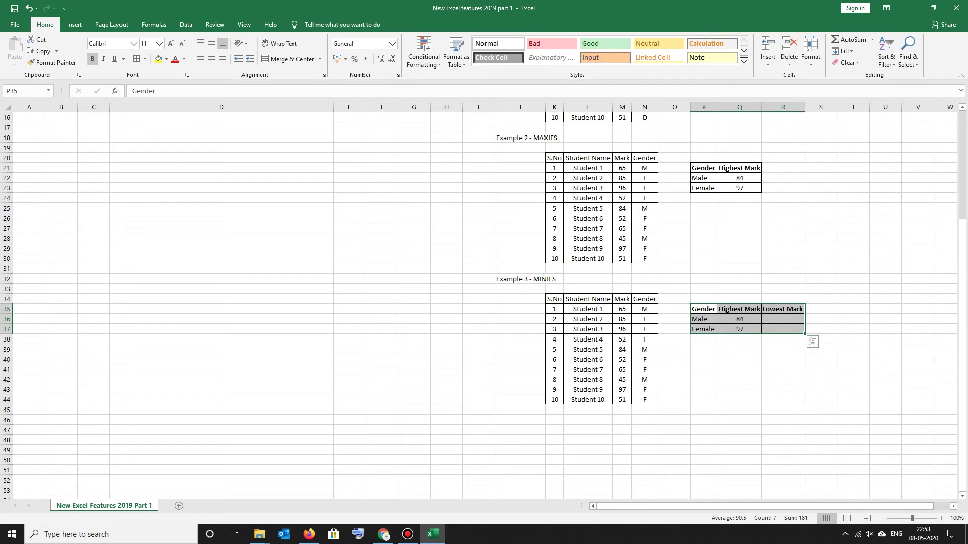
Copy Q36's MAXIFS formula into R36 and change it to MINIFS for the Male lowest mark.
click(783, 319)
click(739, 319)
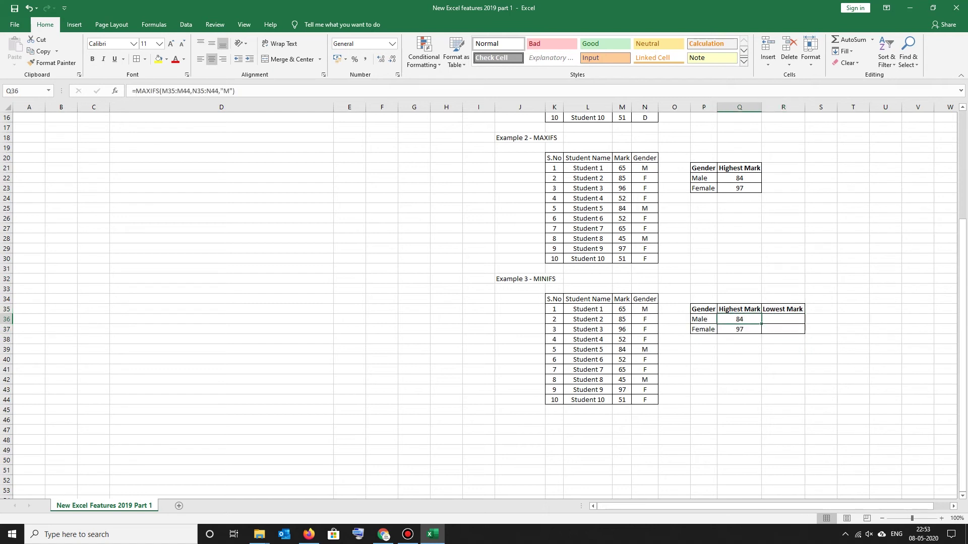
click(242, 91)
key(shift+Home)
key(ctrl+c)
key(Escape)
click(783, 319)
key(F2)
key(ctrl+v)
click(783, 410)
click(783, 320)
click(151, 91)
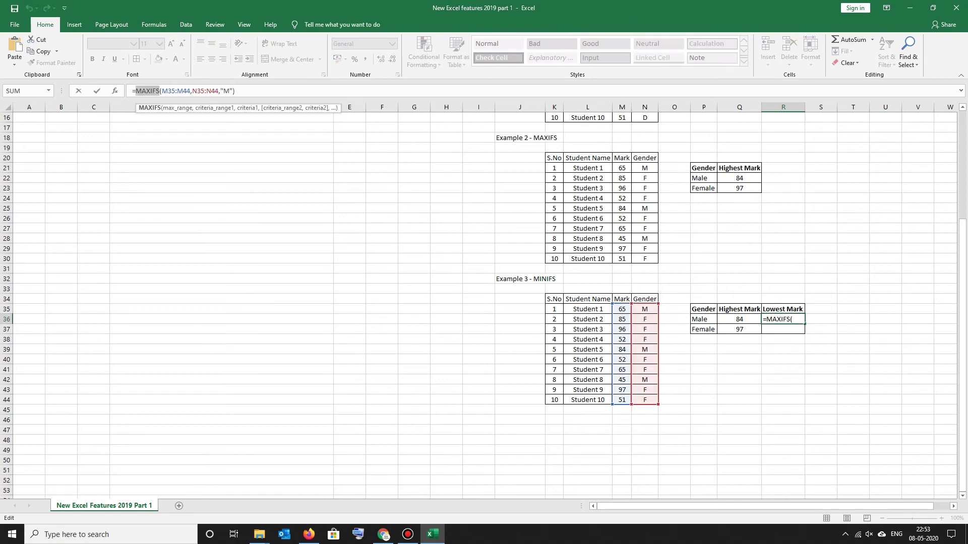
drag(151, 91, 135, 91)
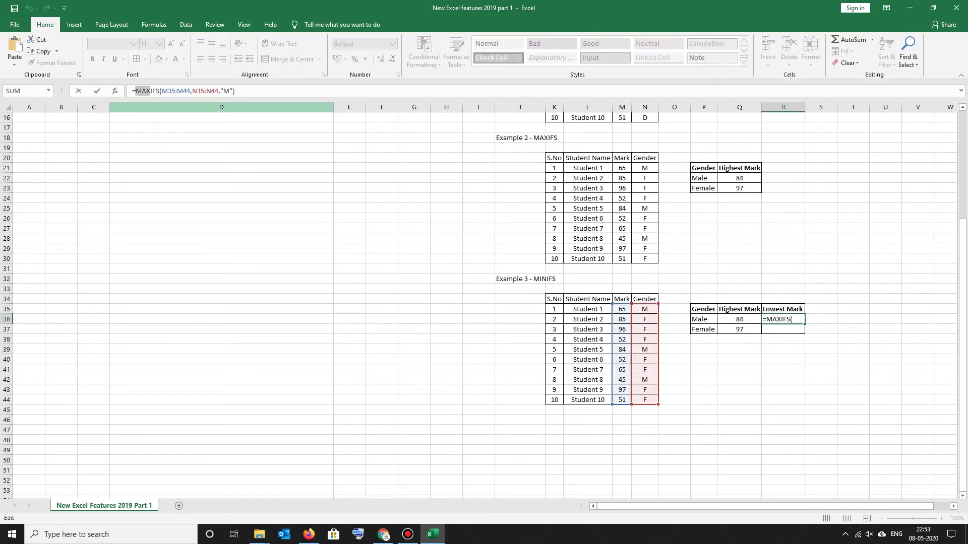
text(MIN)
key(Return)
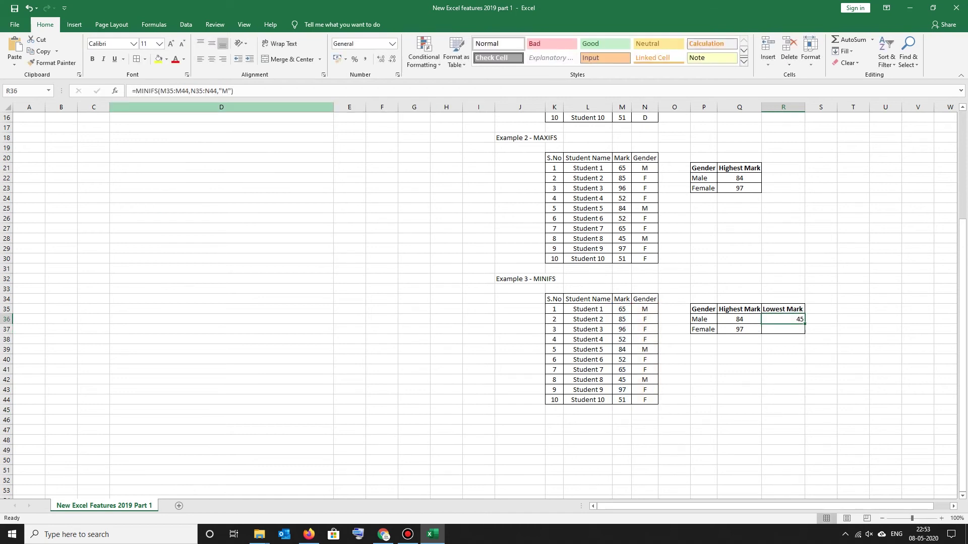
Paste Q37's Female MAXIFS formula into R37 and centre the values in column R.
click(739, 329)
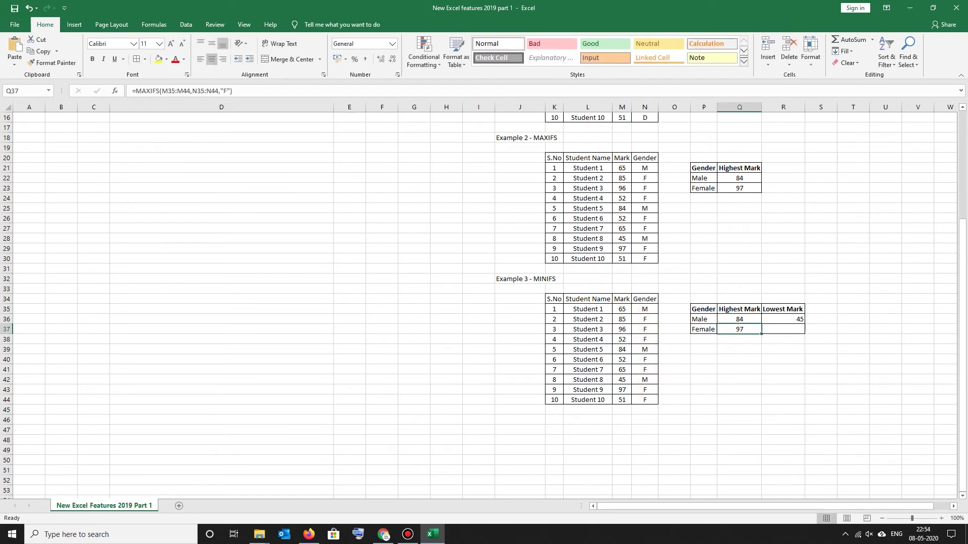
drag(233, 91, 134, 91)
click(783, 379)
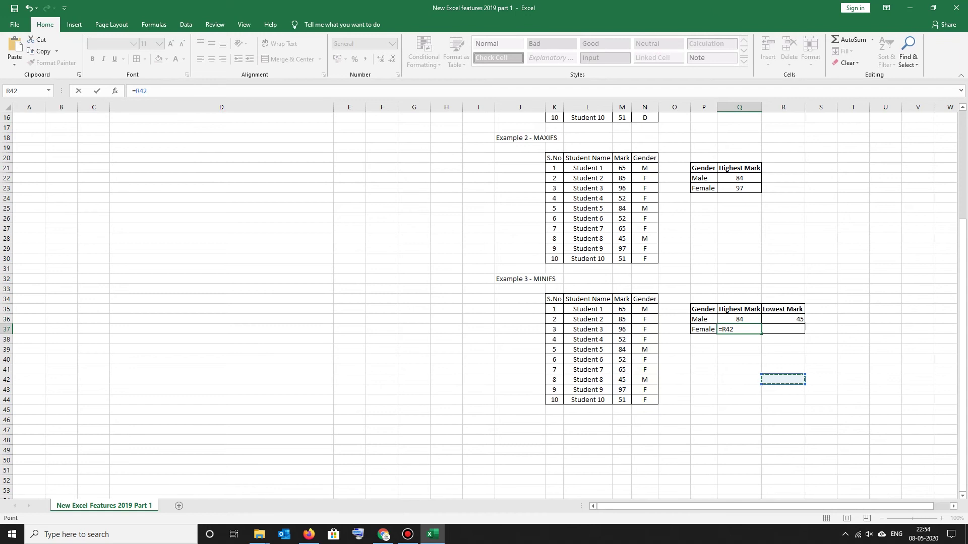
key(Escape)
click(783, 330)
key(F2)
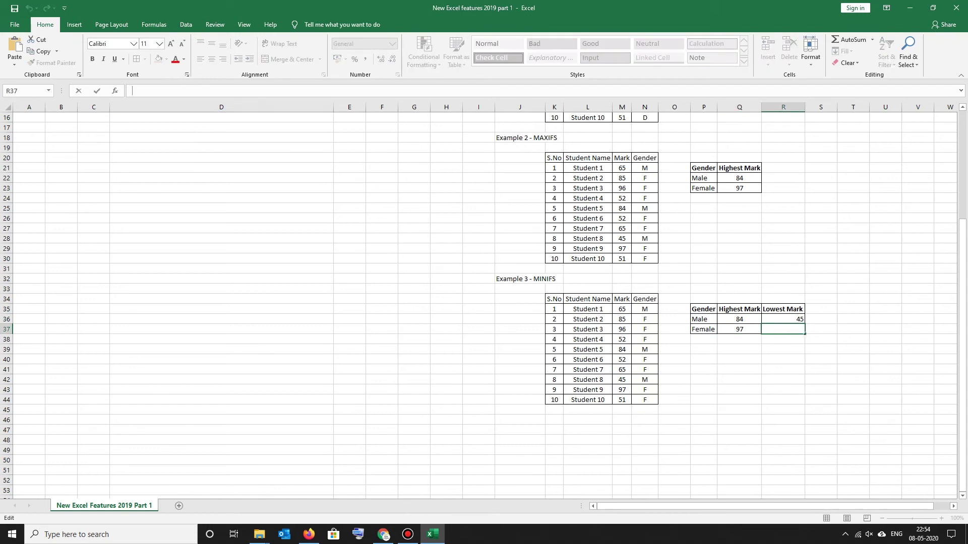
key(ctrl+v)
key(ctrl+Return)
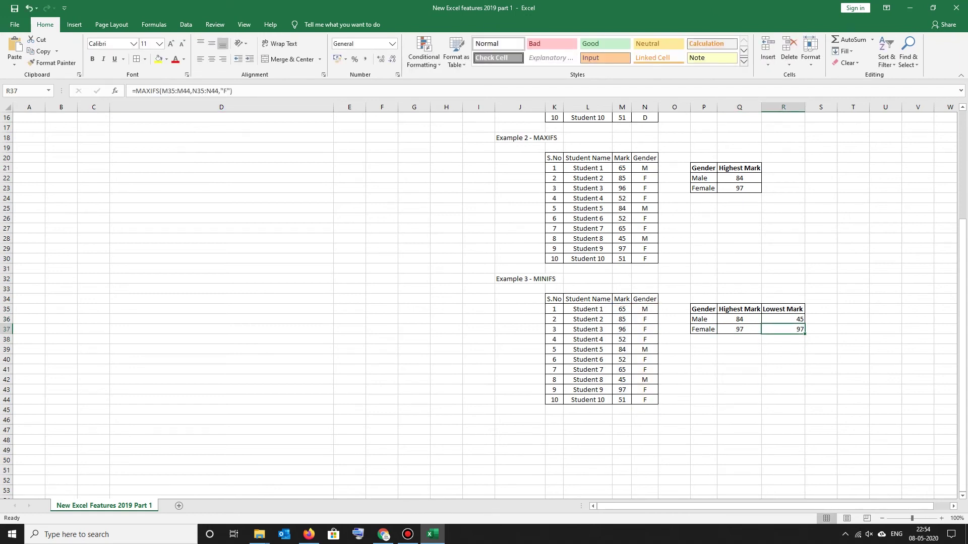
click(783, 107)
click(212, 59)
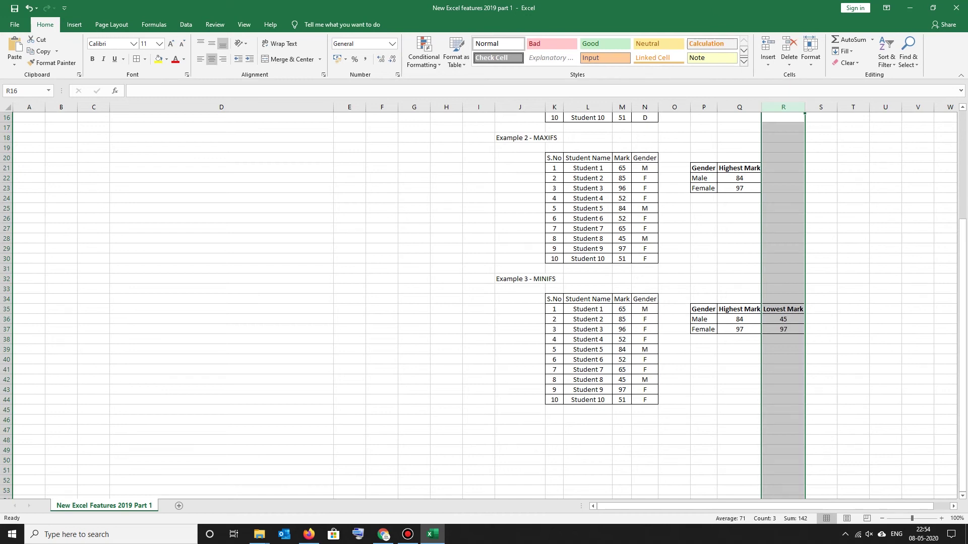
Change R37's function to MINIFS so the Female lowest mark shows 51.
click(783, 329)
double_click(148, 91)
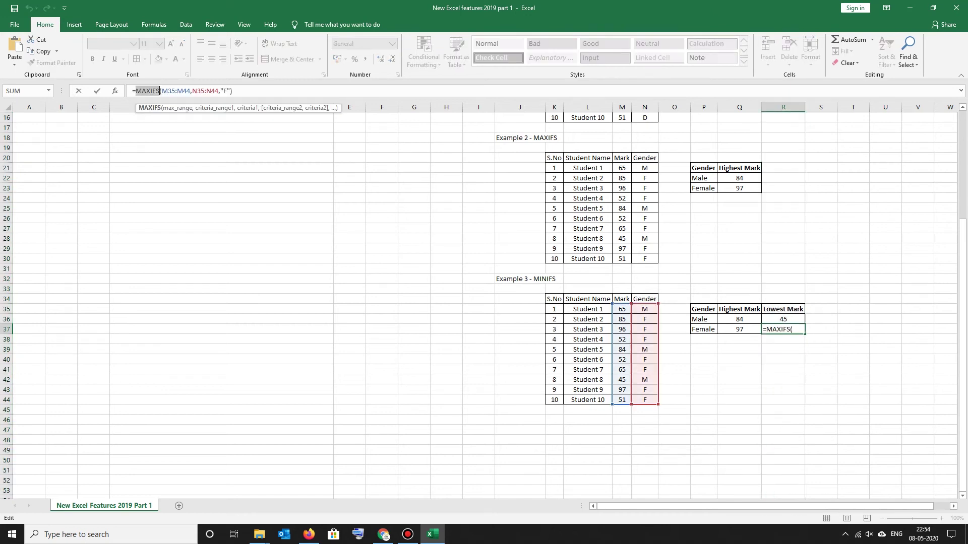
text(MINIFS)
key(ctrl+Return)
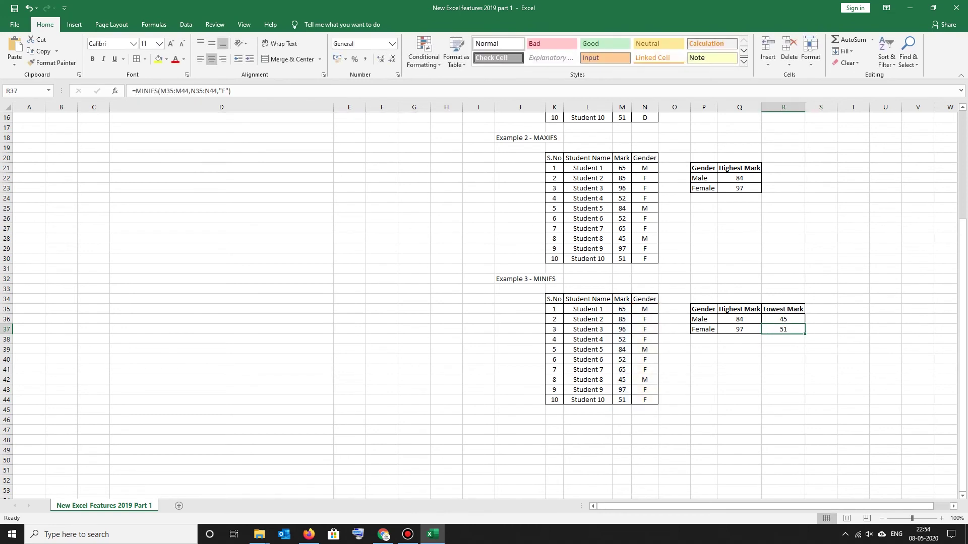
key(Up)
key(Up)
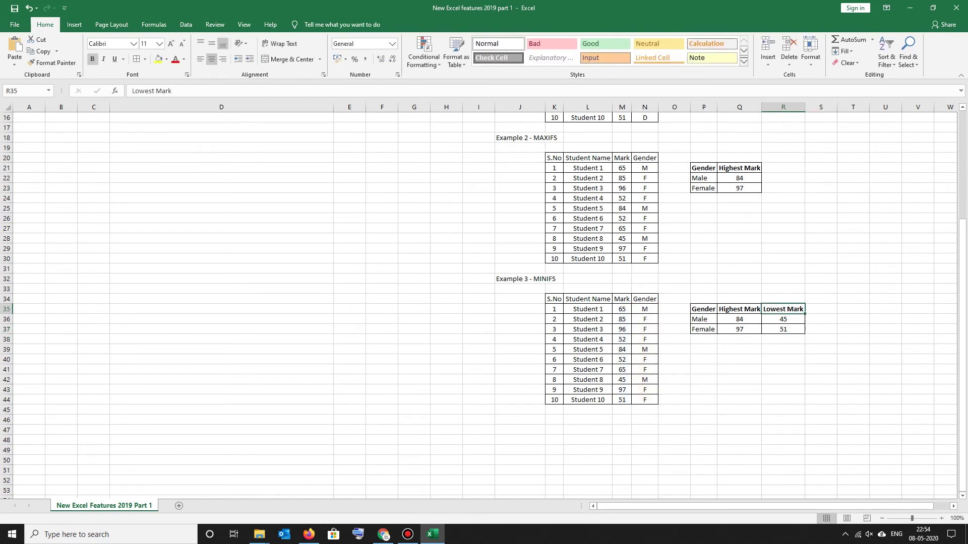
Enter 'OVERALL HIGH' in S35, copy it to T35, and widen column S.
key(Right)
text(OVERALL HI)
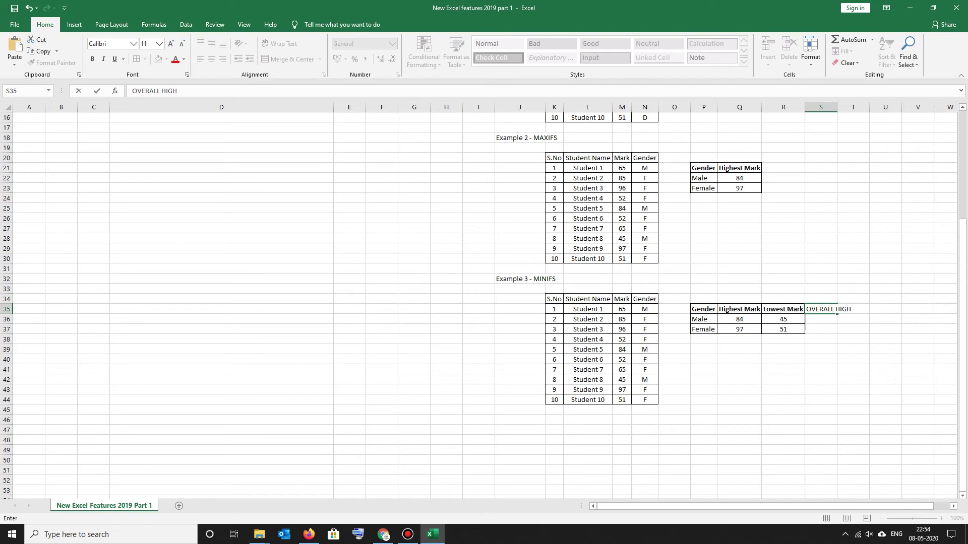
key(Return)
key(Up)
key(ctrl+c)
key(Right)
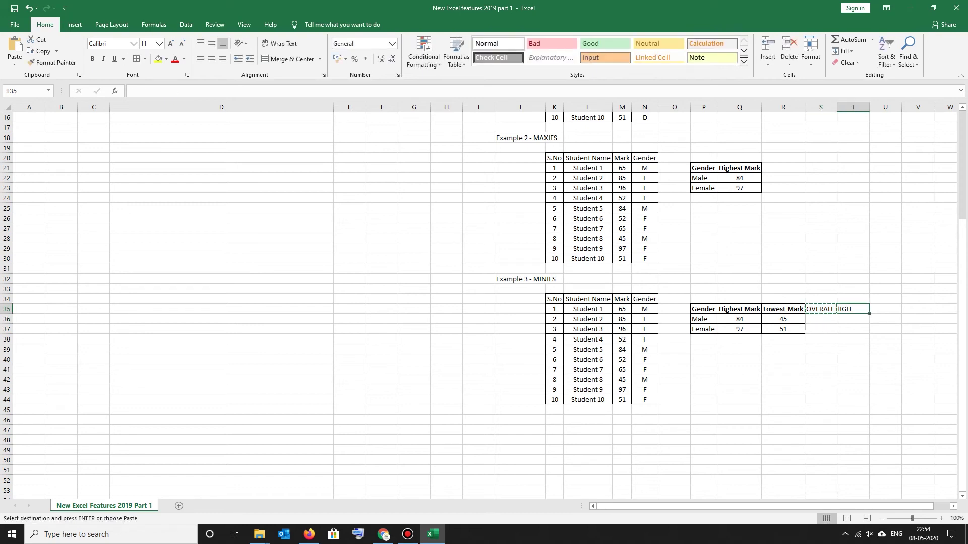
key(ctrl+v)
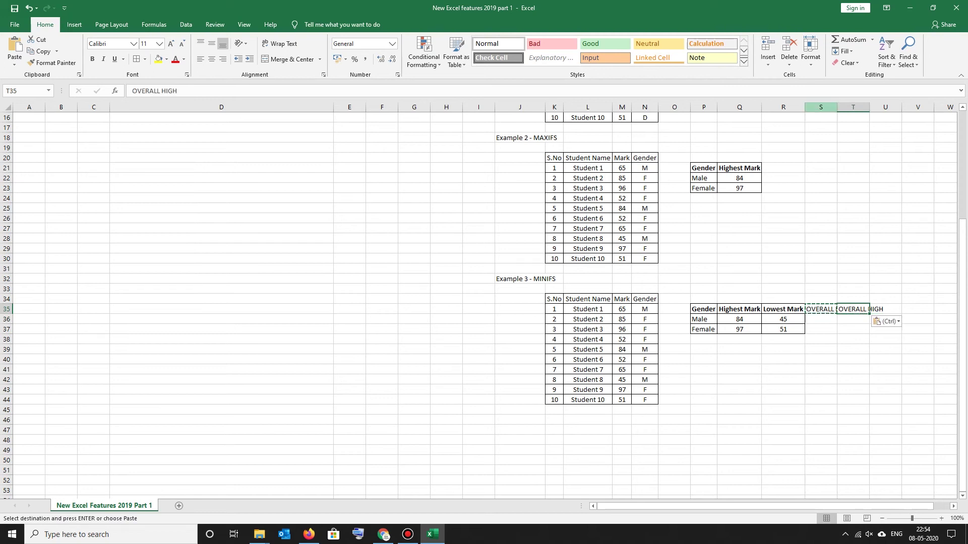
drag(837, 107, 854, 107)
Change the T35 heading to 'OVERALL LOW'.
key(Left)
click(878, 309)
double_click(892, 309)
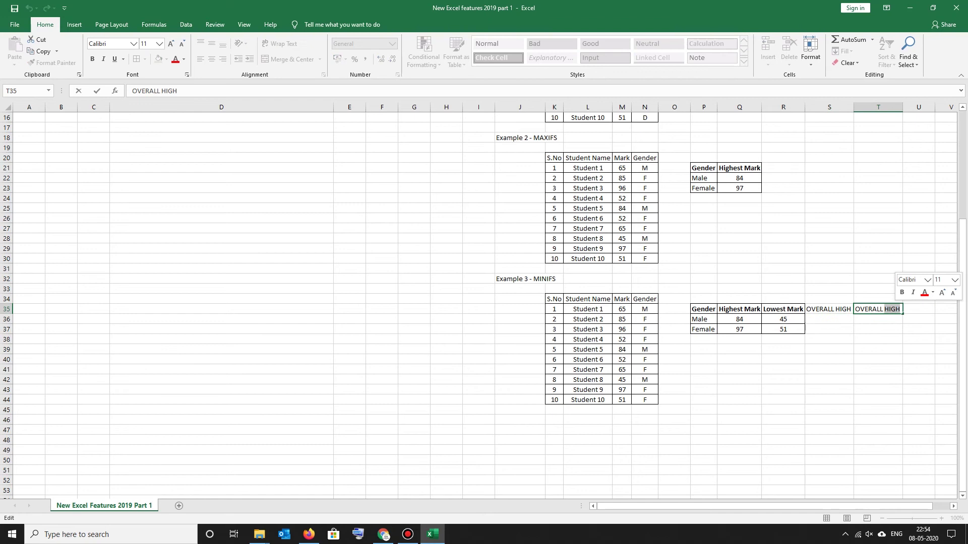
text(Low)
key(BackSpace)
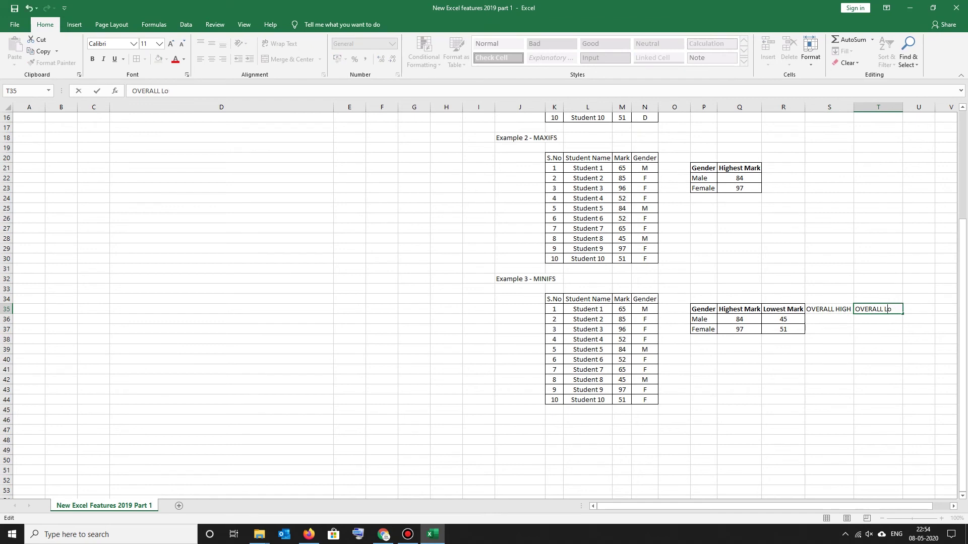
text(W)
key(Return)
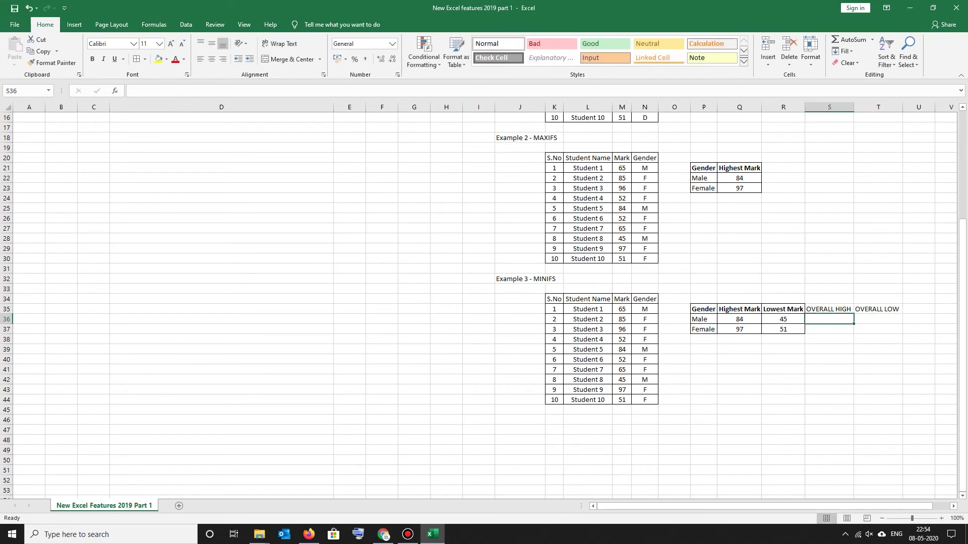
Make both the OVERALL HIGH and OVERALL LOW headings bold.
key(Up)
key(shift+Right)
key(ctrl+b)
key(Down)
Fill helper cells O35:O44 with the value 'S'.
click(783, 319)
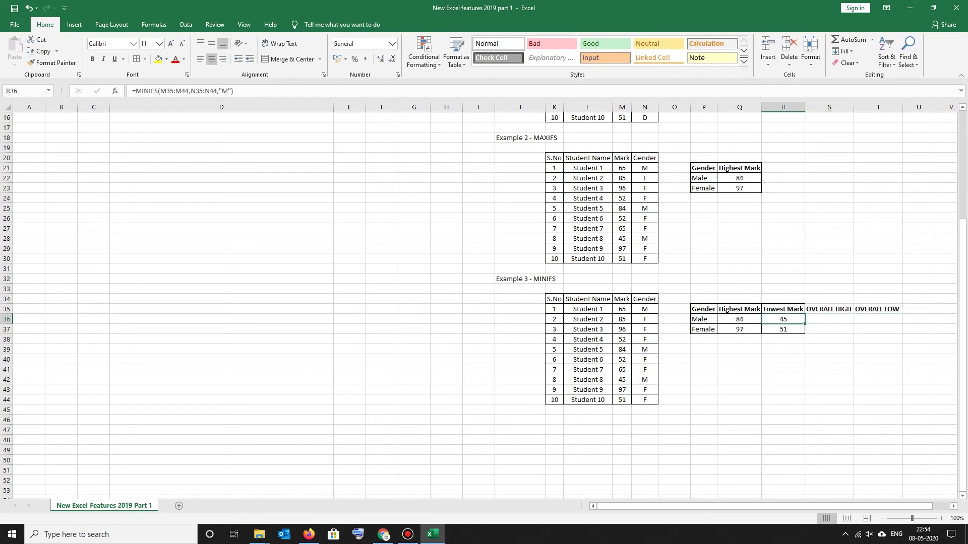
click(674, 309)
text(S)
key(Return)
key(Up)
key(shift+Down)
key(shift+Down)
key(shift+Down)
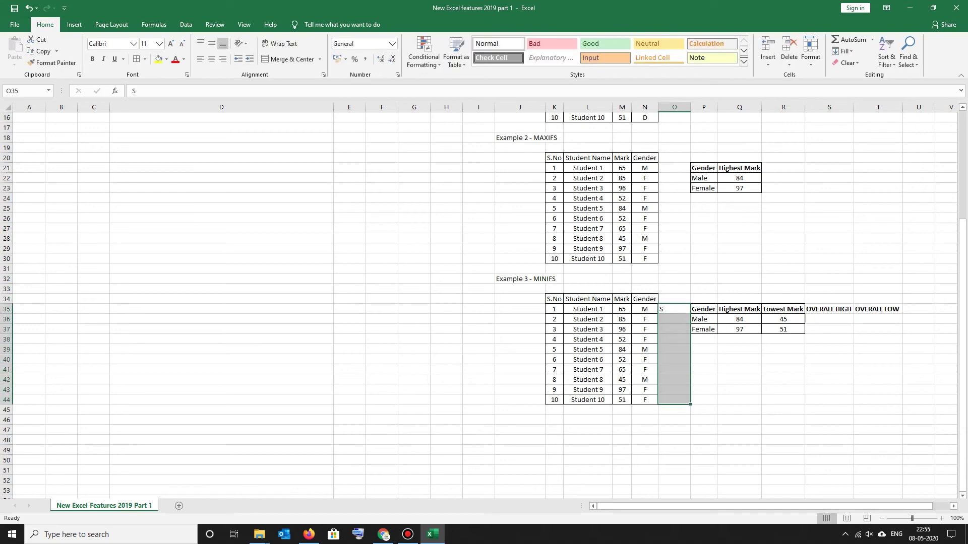
key(ctrl+d)
Copy R36's MINIFS formula into T36 under OVERALL LOW.
click(739, 319)
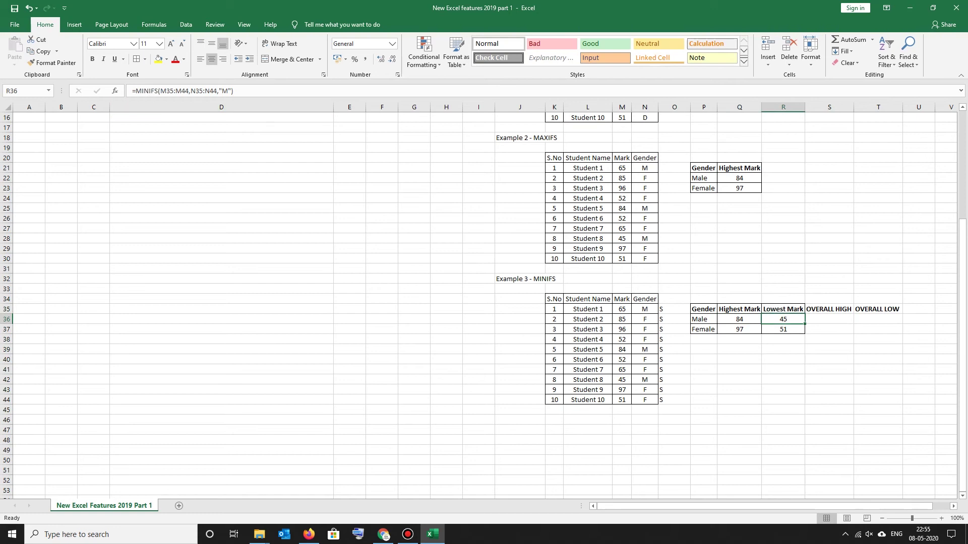
drag(132, 91, 234, 91)
key(ctrl+c)
key(Return)
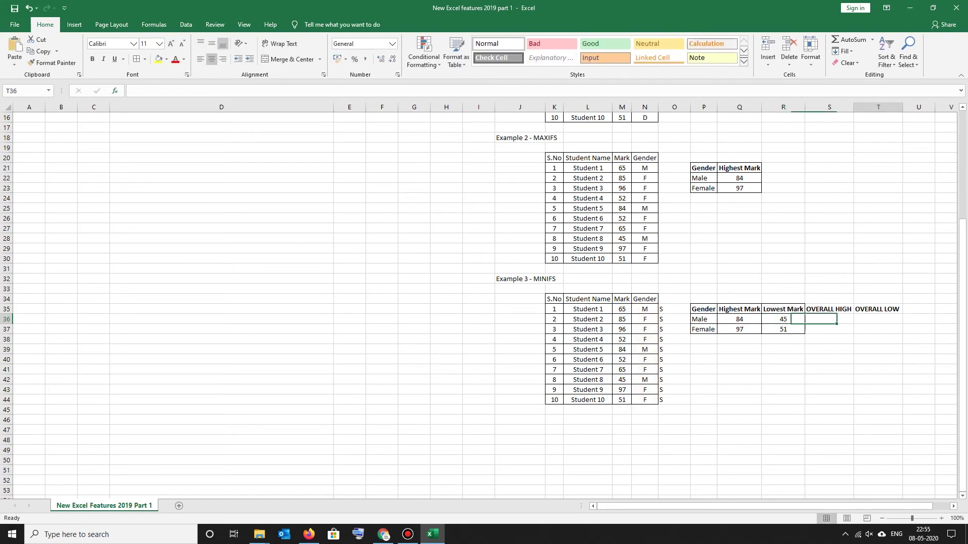
double_click(878, 379)
key(ctrl+v)
key(Escape)
Put Q36's MAXIFS formula in S36 with criteria range O35:O44, giving an overall high of 97.
click(739, 319)
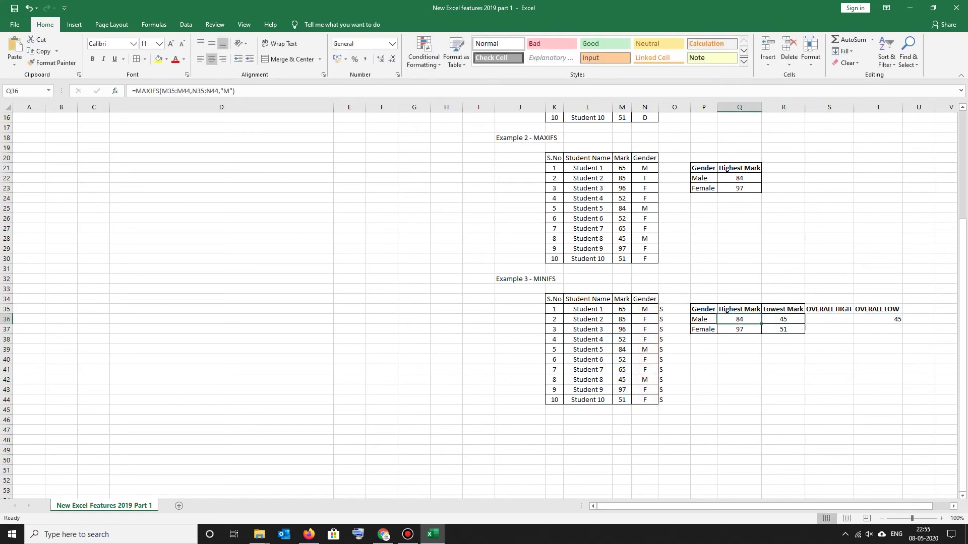
drag(234, 91, 132, 90)
key(ctrl+c)
key(Escape)
click(830, 319)
key(ctrl+v)
key(Escape)
key(F2)
key(ctrl+v)
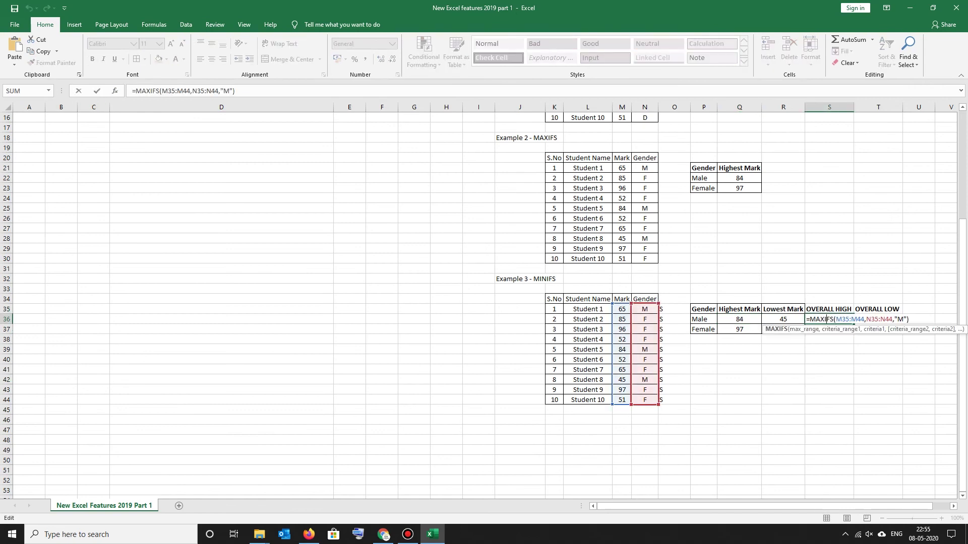
drag(658, 363, 690, 363)
key(Return)
key(Up)
click(228, 91)
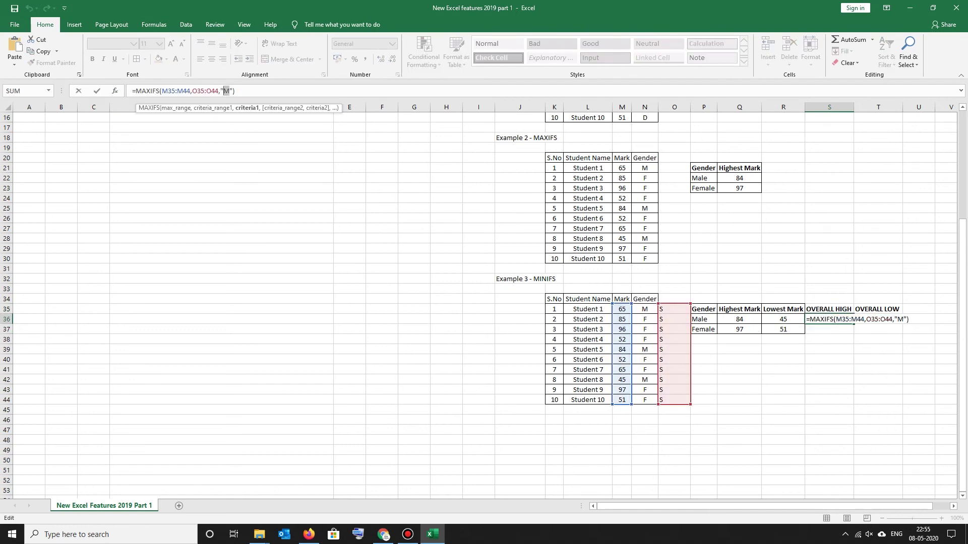
key(Return)
Edit T36's MINIFS criterion so OVERALL LOW returns the lowest mark of all students, 45.
click(879, 320)
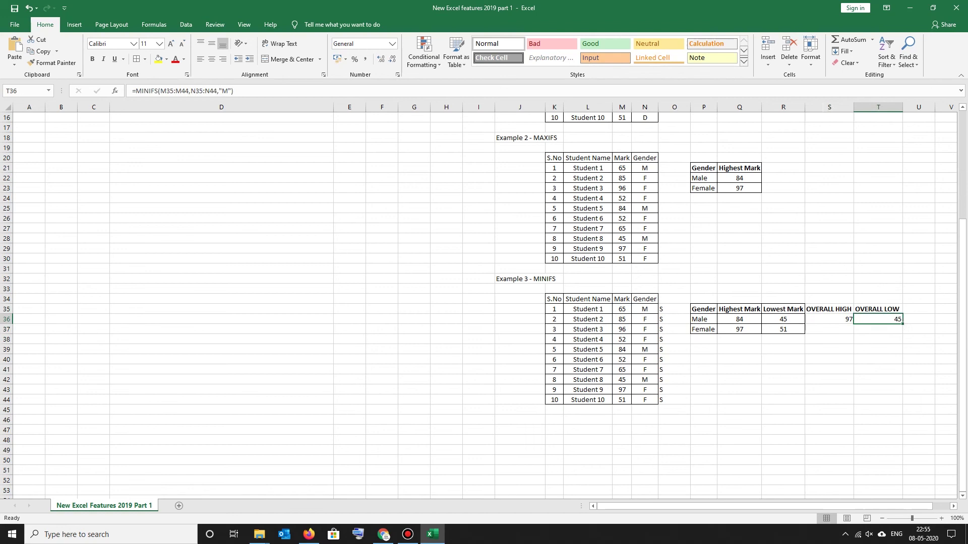
key(F2)
click(228, 91)
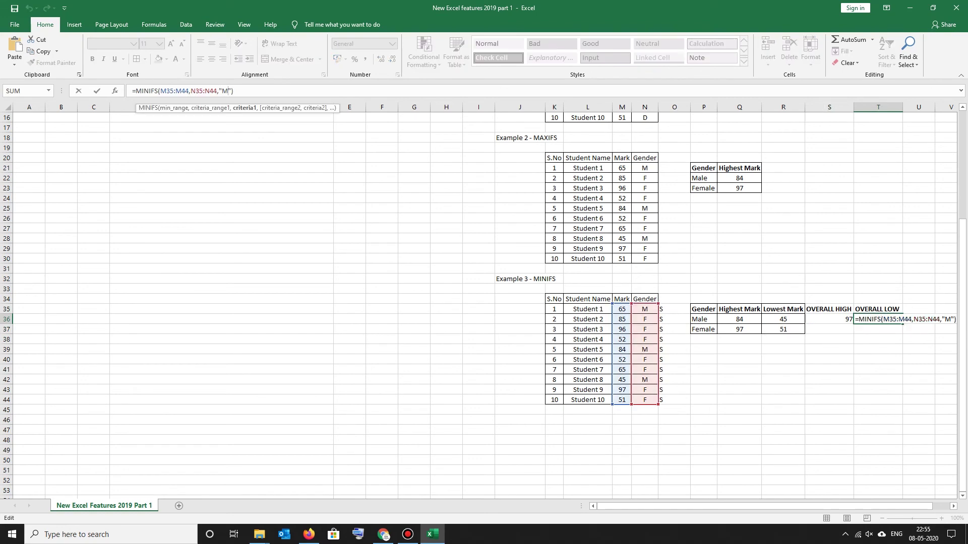
key(BackSpace)
key(Return)
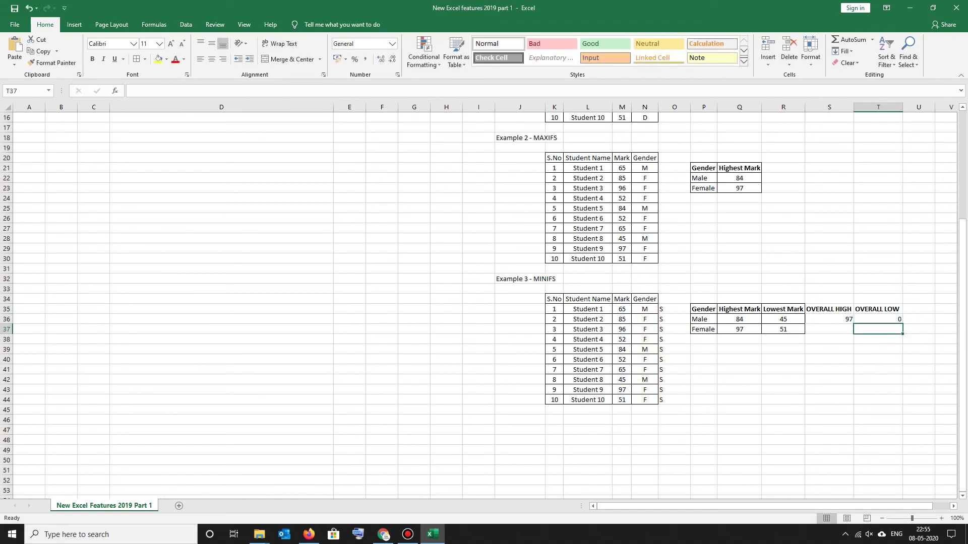
click(878, 319)
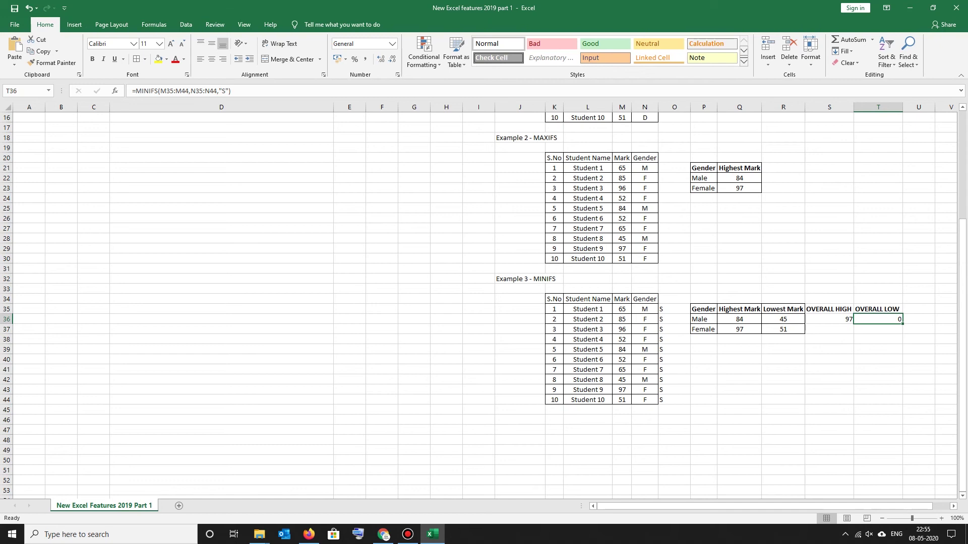
key(F2)
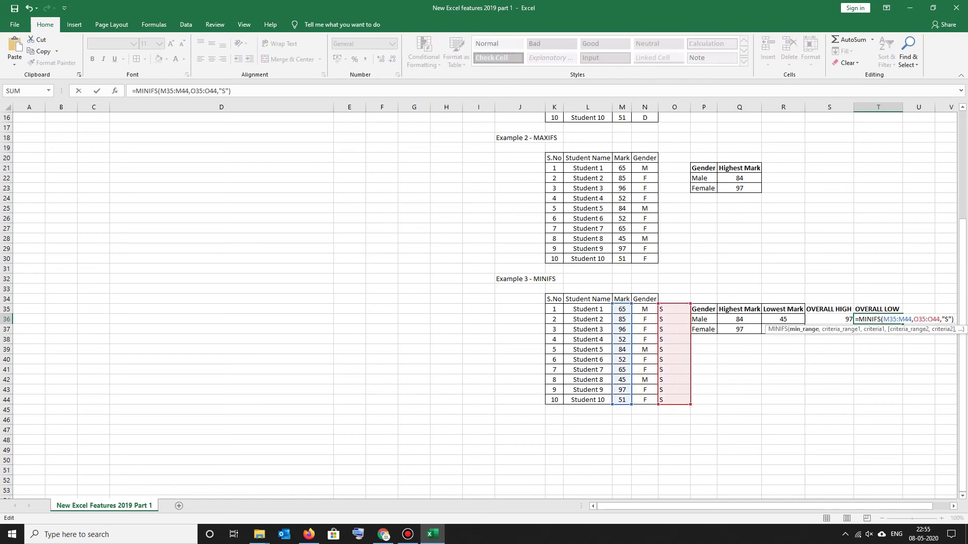
key(Return)
click(783, 420)
Centre the values in the Lowest Mark and overall result cells.
mouse_move(878, 330)
mouse_down()
mouse_move(783, 319)
mouse_move(783, 309)
mouse_up()
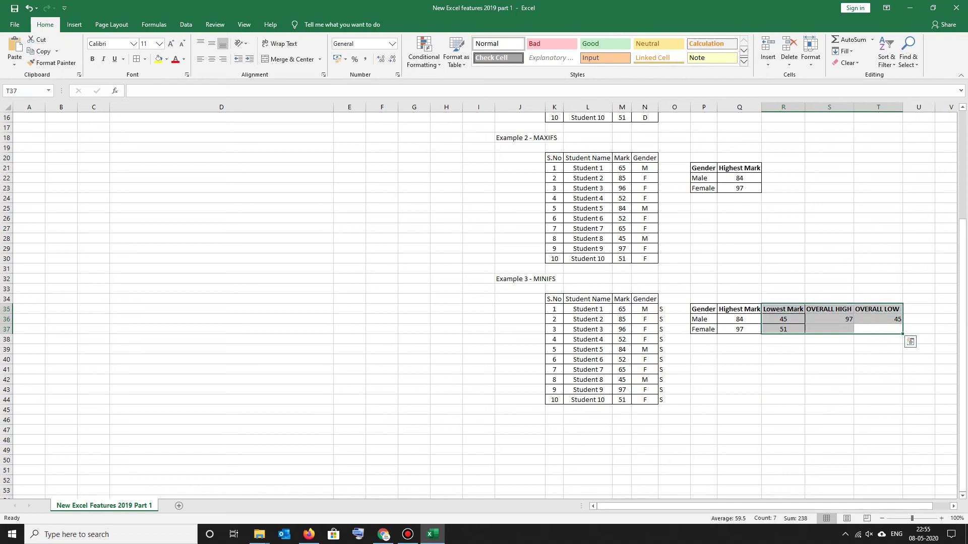
click(212, 59)
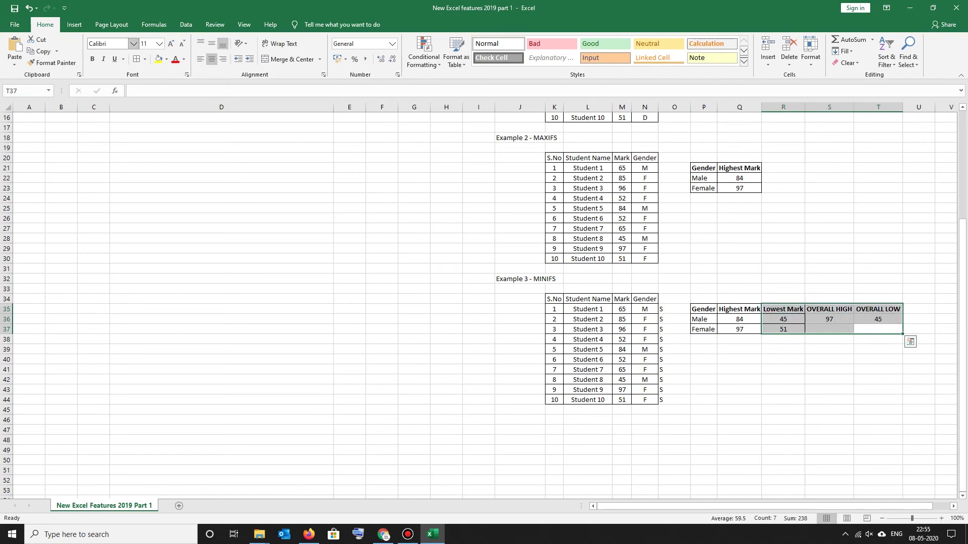
click(829, 398)
Merge S36:S37 and T36:T37 and middle-align the 97 and 45 values.
drag(829, 319, 829, 329)
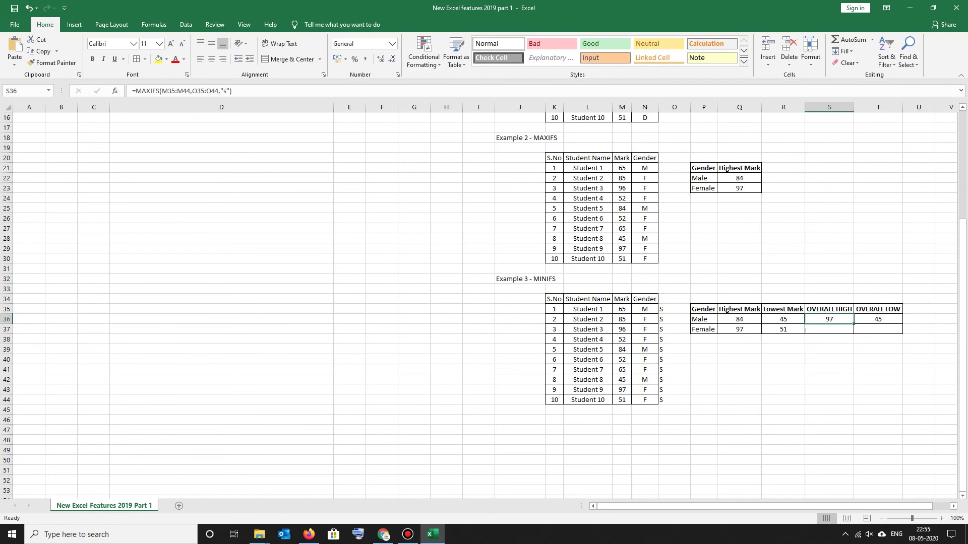
click(290, 59)
click(53, 62)
click(878, 324)
drag(878, 325, 829, 325)
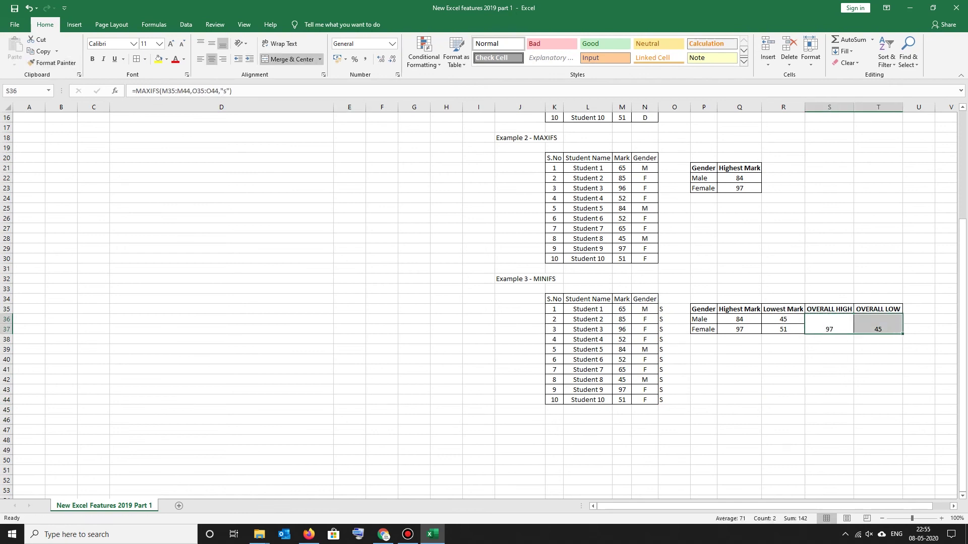
click(212, 43)
drag(829, 368, 863, 368)
click(851, 399)
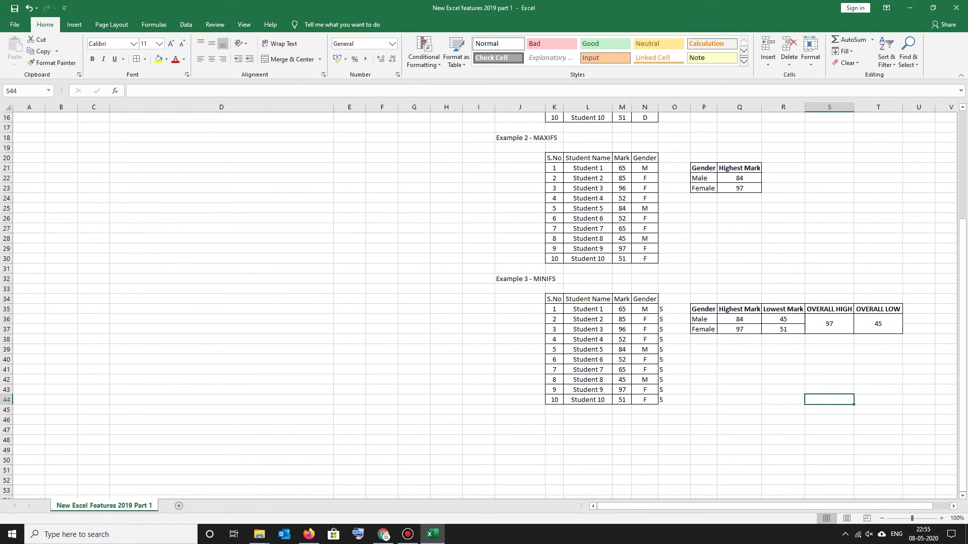
scroll(484, 302, down, 2)
Add feature row 4: CONCAT with the description 'Merge string of values'.
scroll(484, 302, up, 7)
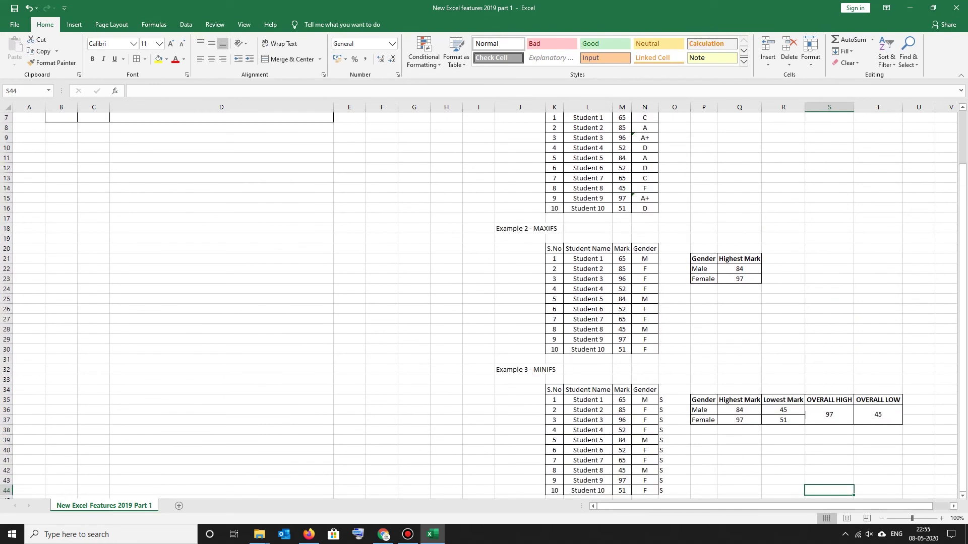
click(61, 178)
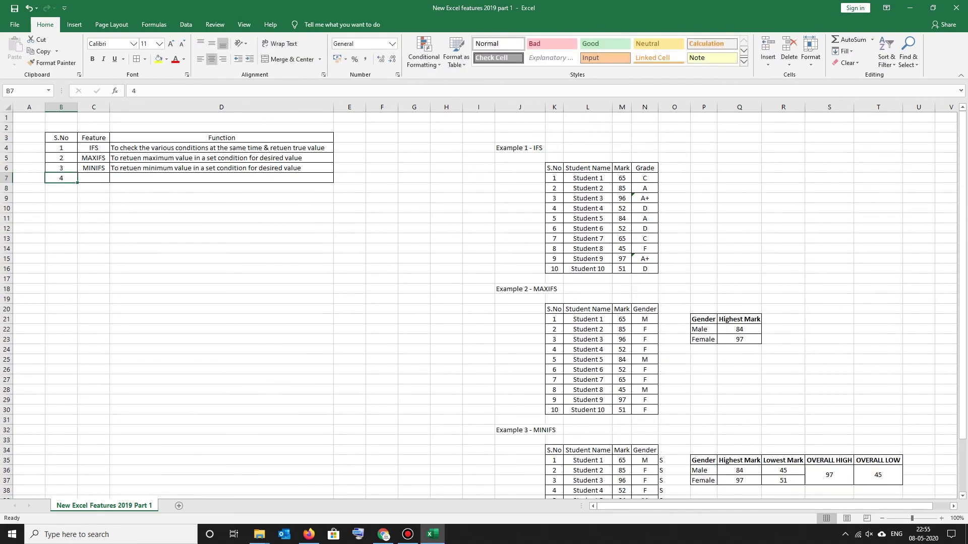
text(4)
key(Tab)
text(CONCAT)
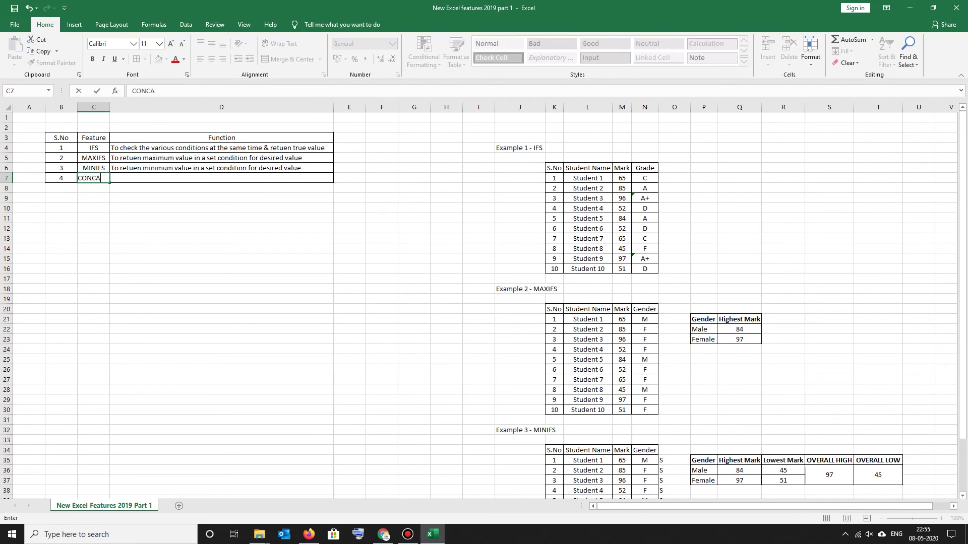
key(Tab)
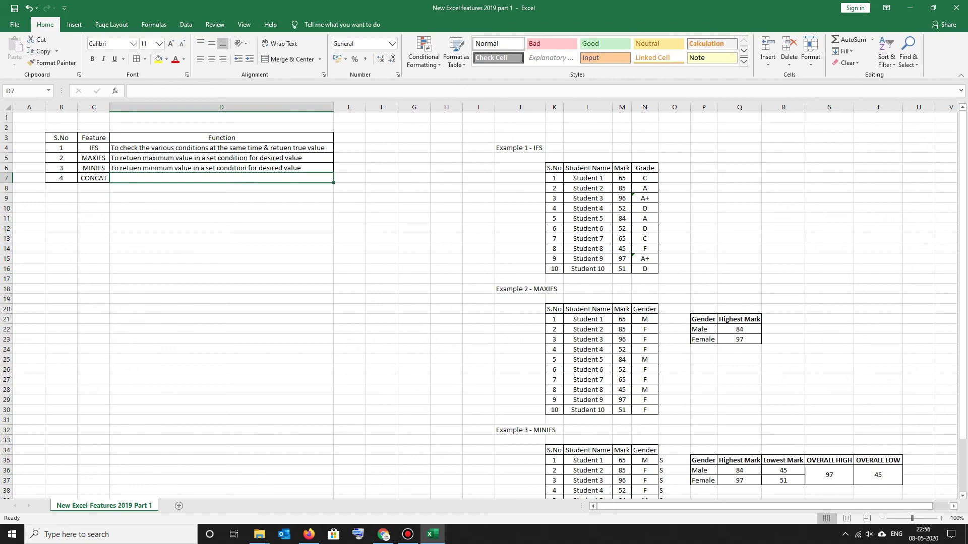
text(Merg)
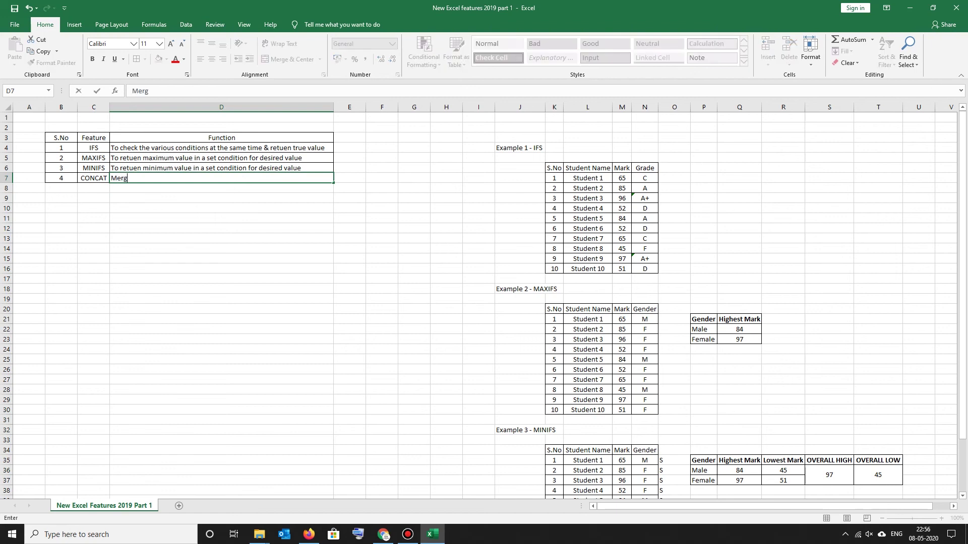
text(e string of values)
key(Return)
Correct 'retuen' to 'return' in the MINIFS and MAXIFS descriptions.
key(Up)
key(Up)
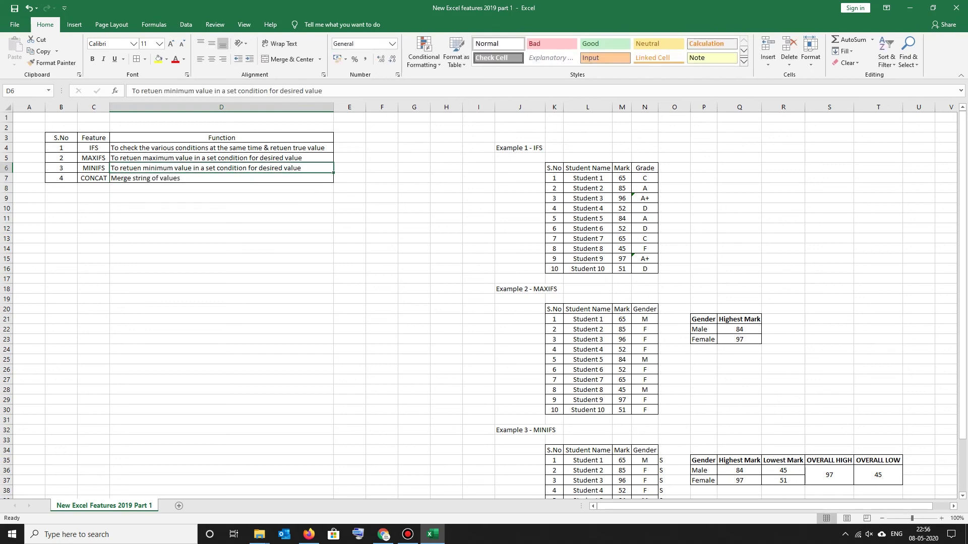
key(F2)
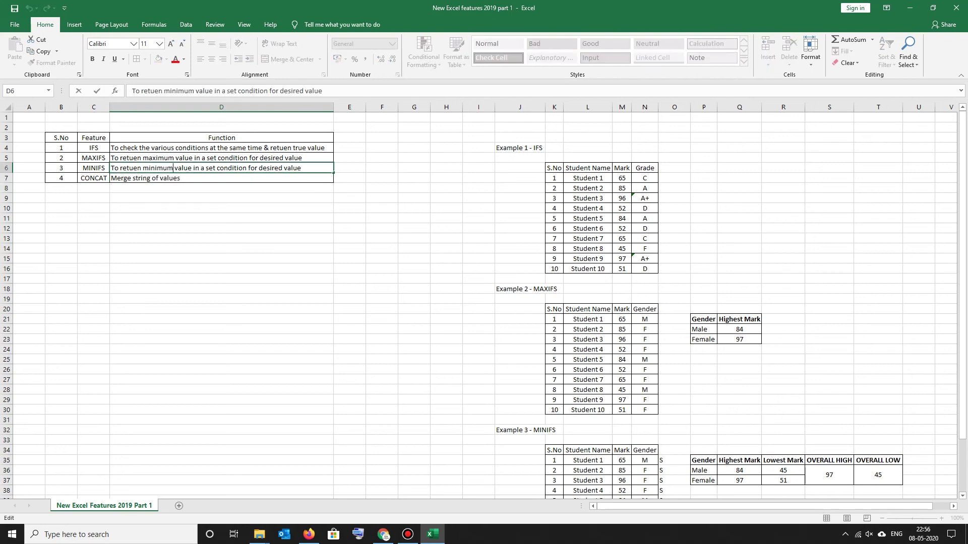
key(ctrl+shift+Left)
key(BackSpace)
text(return)
key(ctrl+shift+Left)
key(ctrl+c)
click(221, 238)
click(221, 158)
double_click(122, 158)
key(ctrl+v)
click(221, 217)
Enter the heading 'Example 4 - CONCAT' below the MINIFS example.
scroll(484, 303, down, 3)
scroll(484, 302, down, 2)
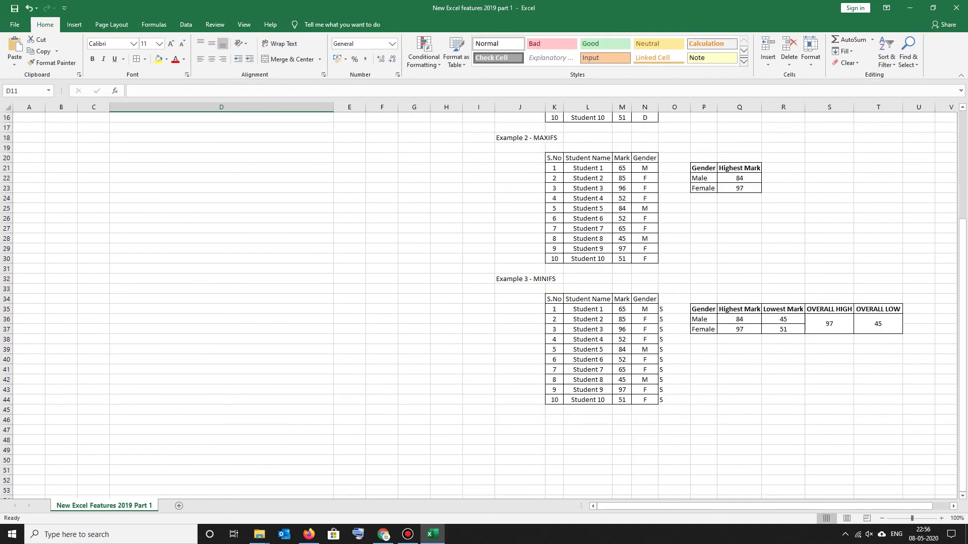
click(519, 420)
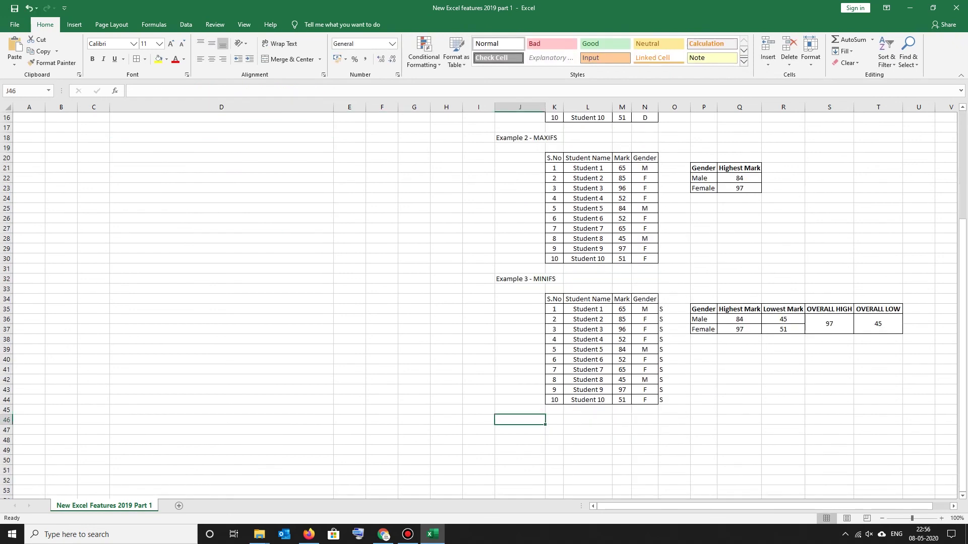
text(Example )
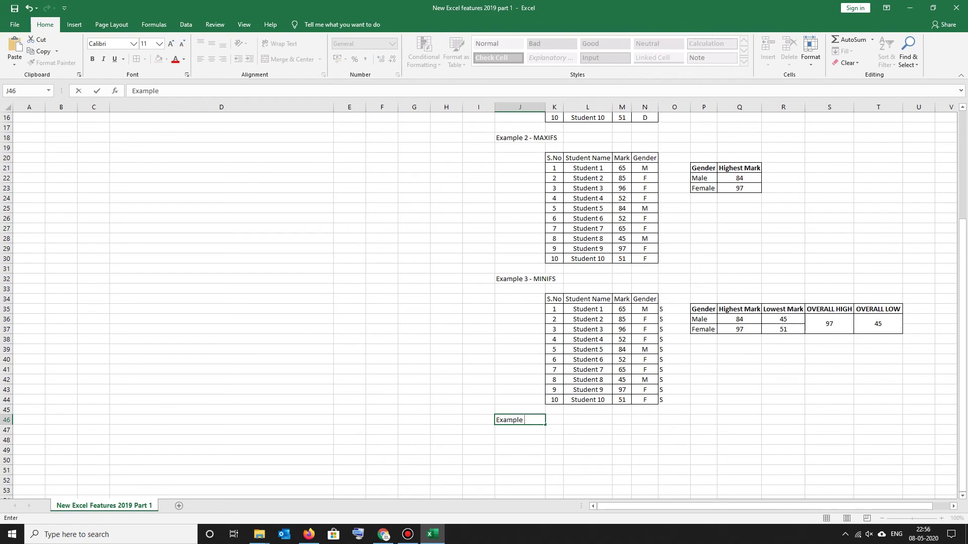
text(4 - CONCA)
text(T)
key(Return)
key(Return)
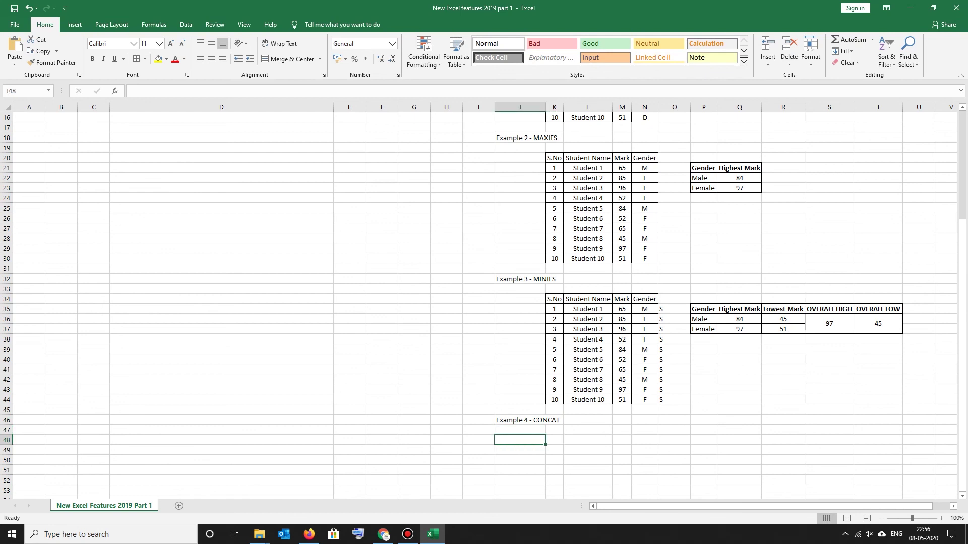
Enter two sample first-name and surname pairs in adjacent columns beneath the heading.
text(Adam)
key(Tab)
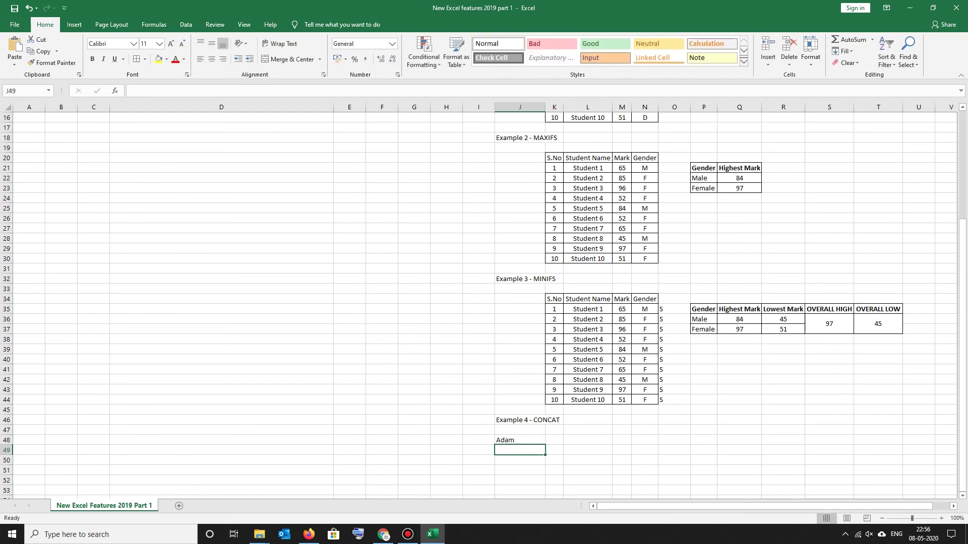
text(Ghilly)
key(Return)
text(Sachin)
key(Tab)
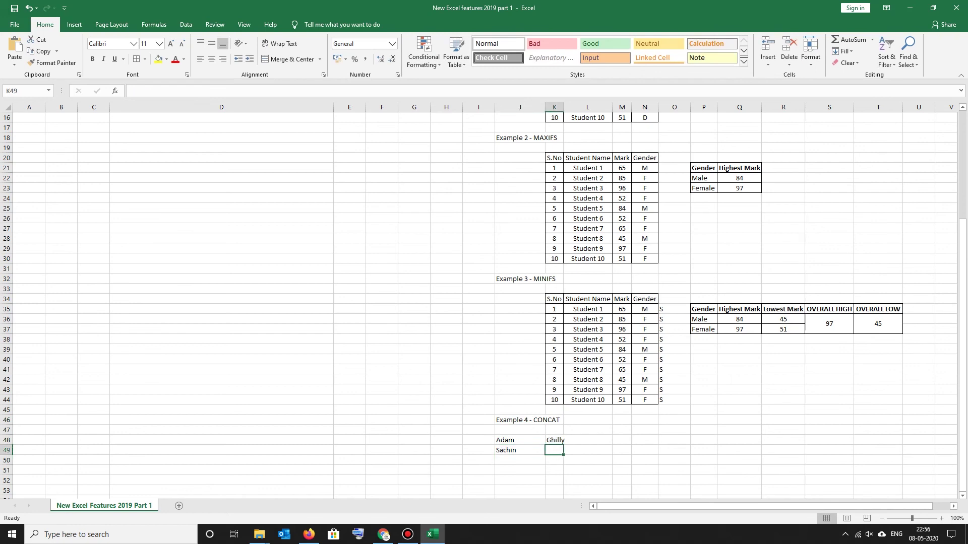
text(Te)
key(Escape)
text(Ramesh)
key(Return)
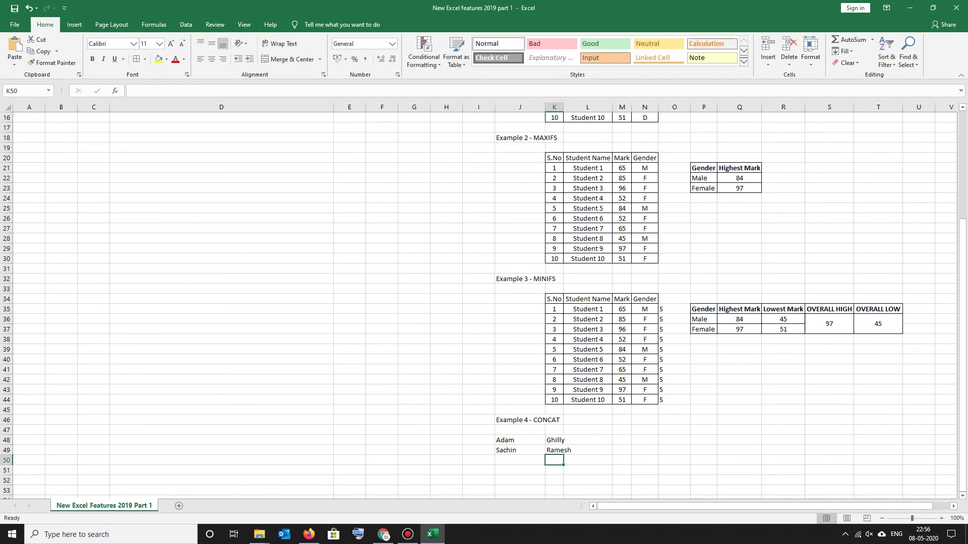
Fill the letters A, B, C, D and E into J50:N50.
click(520, 460)
text(=J48)
key(Return)
key(Up)
text(A)
key(Return)
key(Up)
key(Right)
text(B)
key(Return)
key(Up)
key(Right)
text(C)
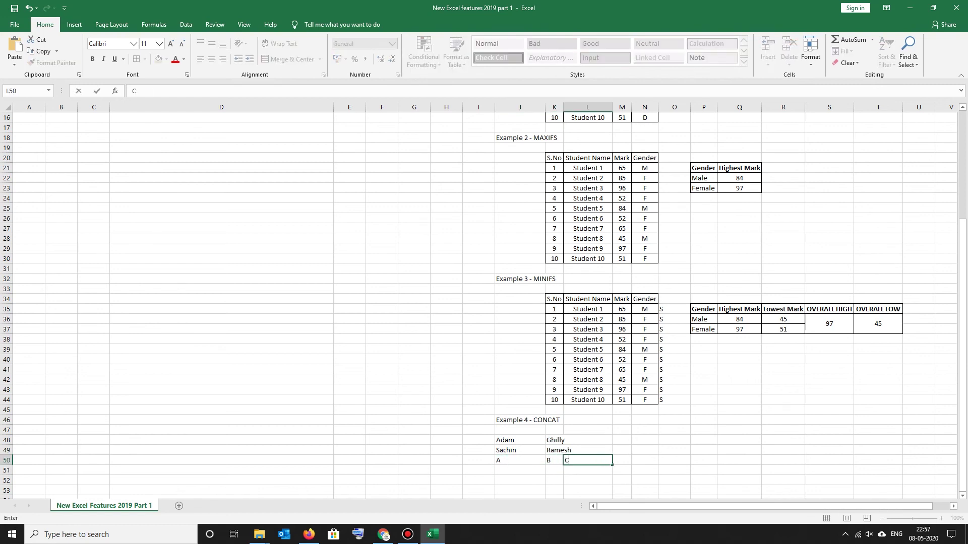
key(Right)
text(D)
key(Right)
text(E)
key(Right)
key(Up)
key(Up)
Enter =CONCAT(J48,K48) in O48 and fill it down to O49.
text(=c)
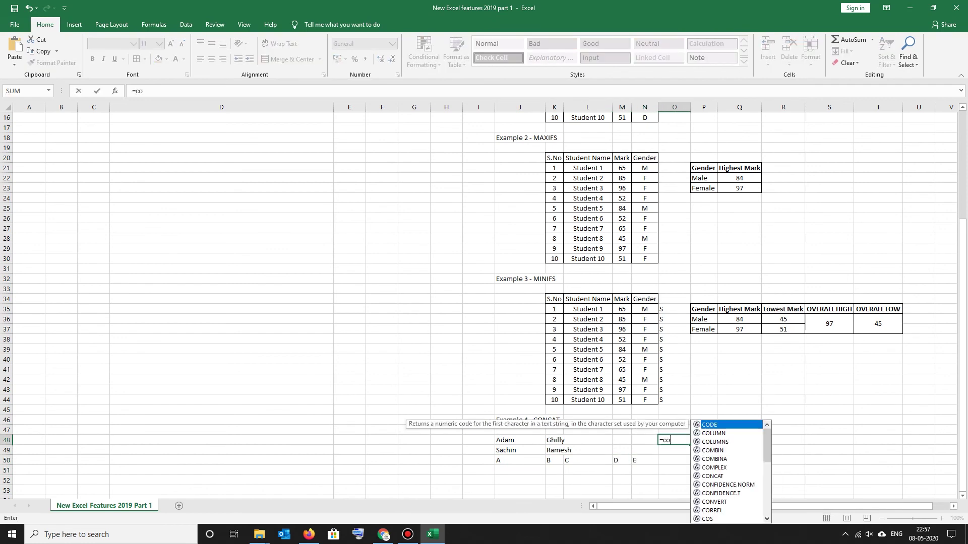
text(on)
key(Tab)
key(Left)
key(Left)
key(Left)
key(Left)
key(Left)
text(,)
key(Left)
key(Left)
key(Left)
key(Left)
key(Return)
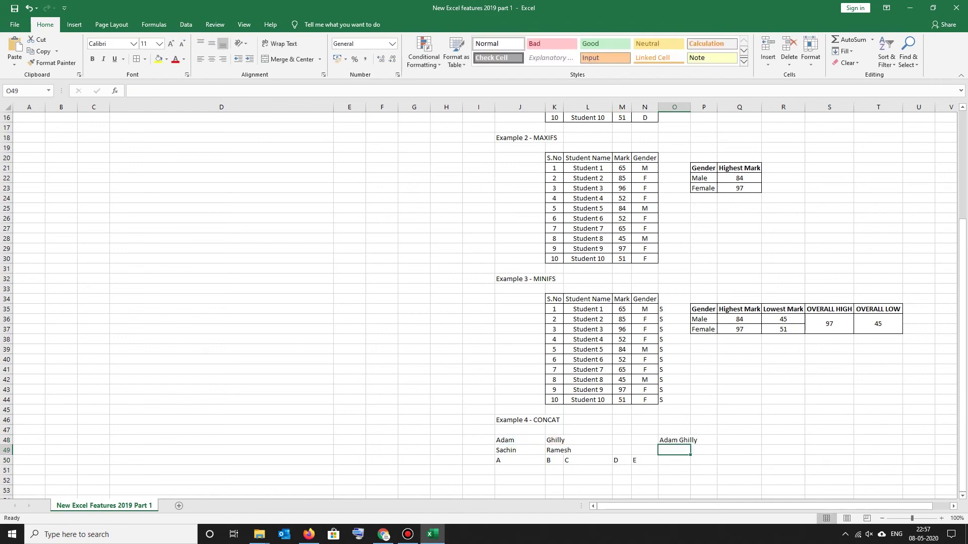
key(ctrl+d)
key(Return)
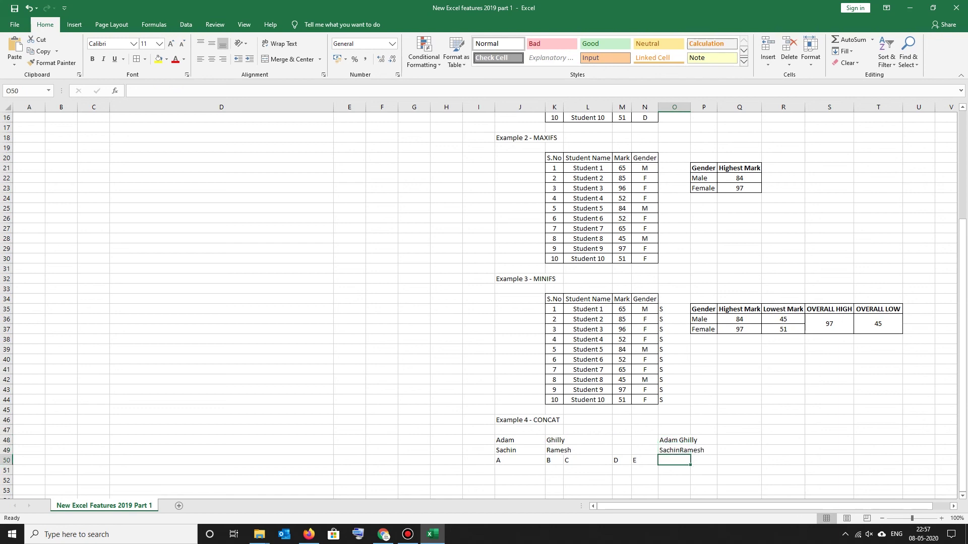
Enter =CONCAT(J50,K50,L50,M50,N50) in O50 to produce ABCDE.
text(=)
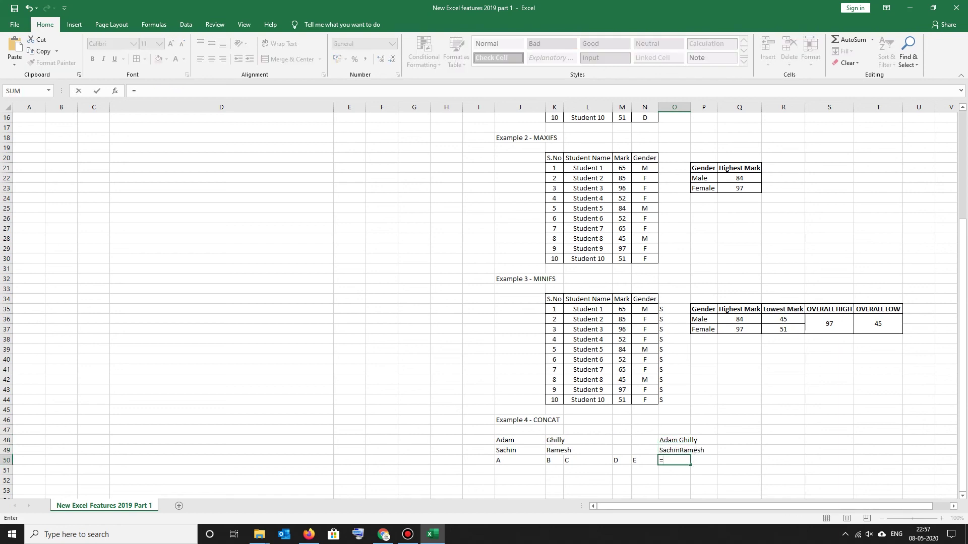
text(con)
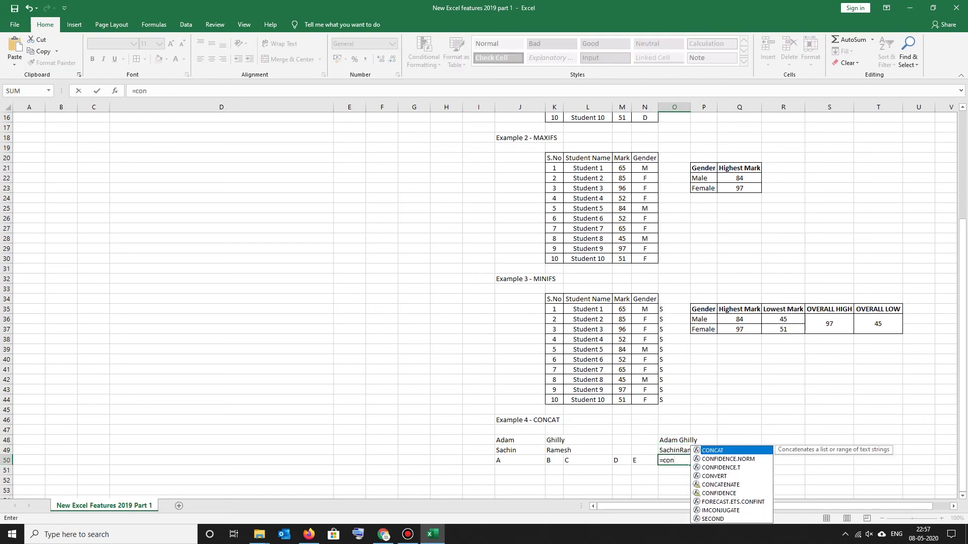
key(Tab)
click(504, 461)
text(,)
click(554, 461)
text(,)
click(588, 461)
text(,)
click(644, 460)
click(622, 460)
text(,)
click(645, 461)
key(Return)
key(Up)
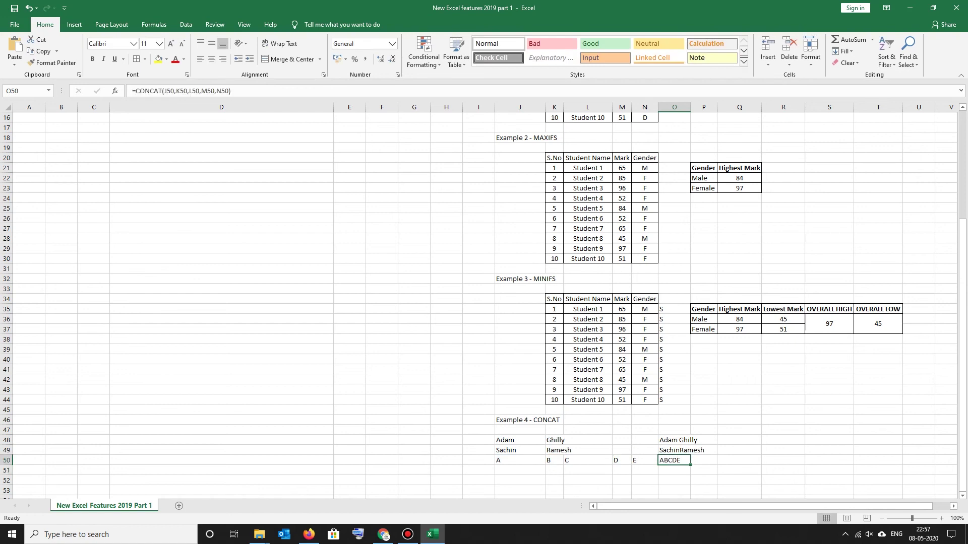
scroll(479, 303, up, 3)
scroll(479, 303, up, 1)
scroll(479, 302, up, 1)
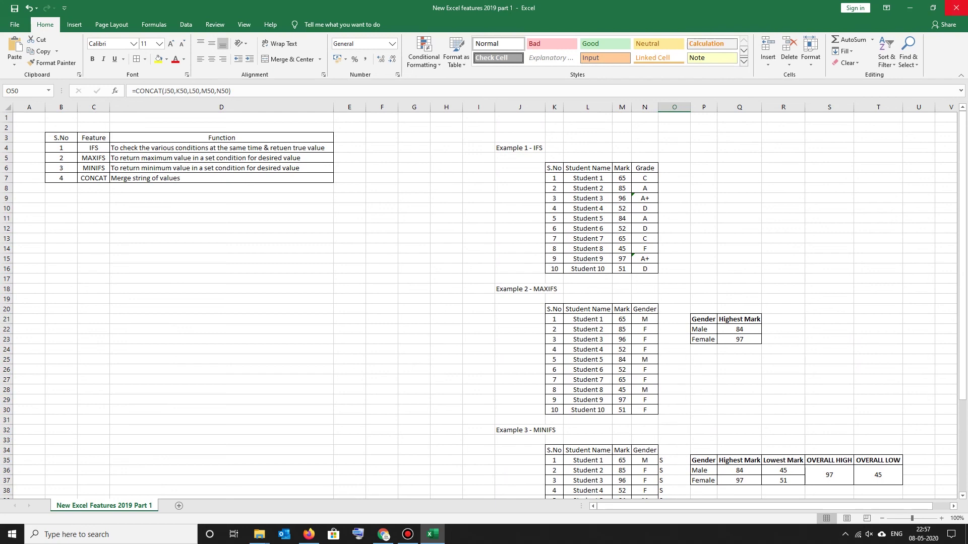
Close Excel with Alt+F4, returning to the Youtube folder.
key(alt+F4)
click(408, 534)
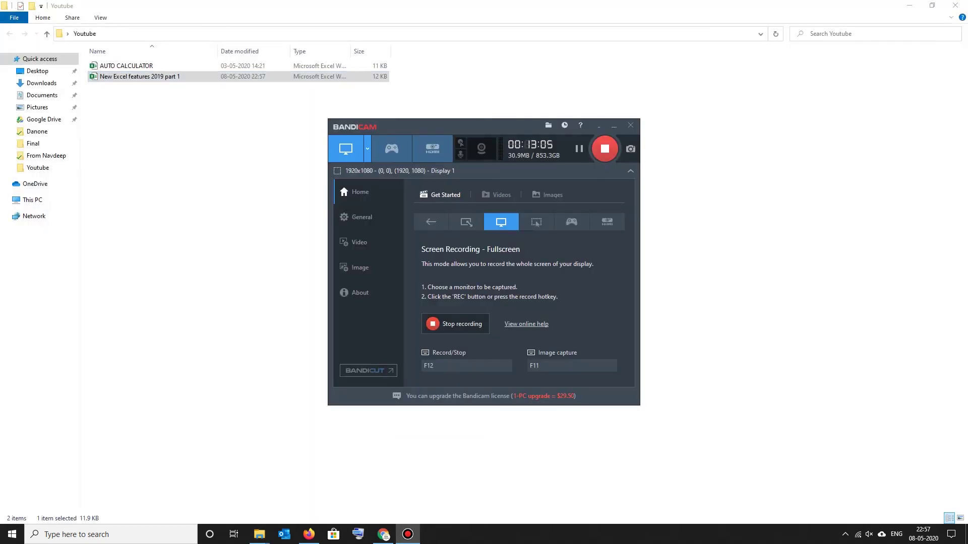